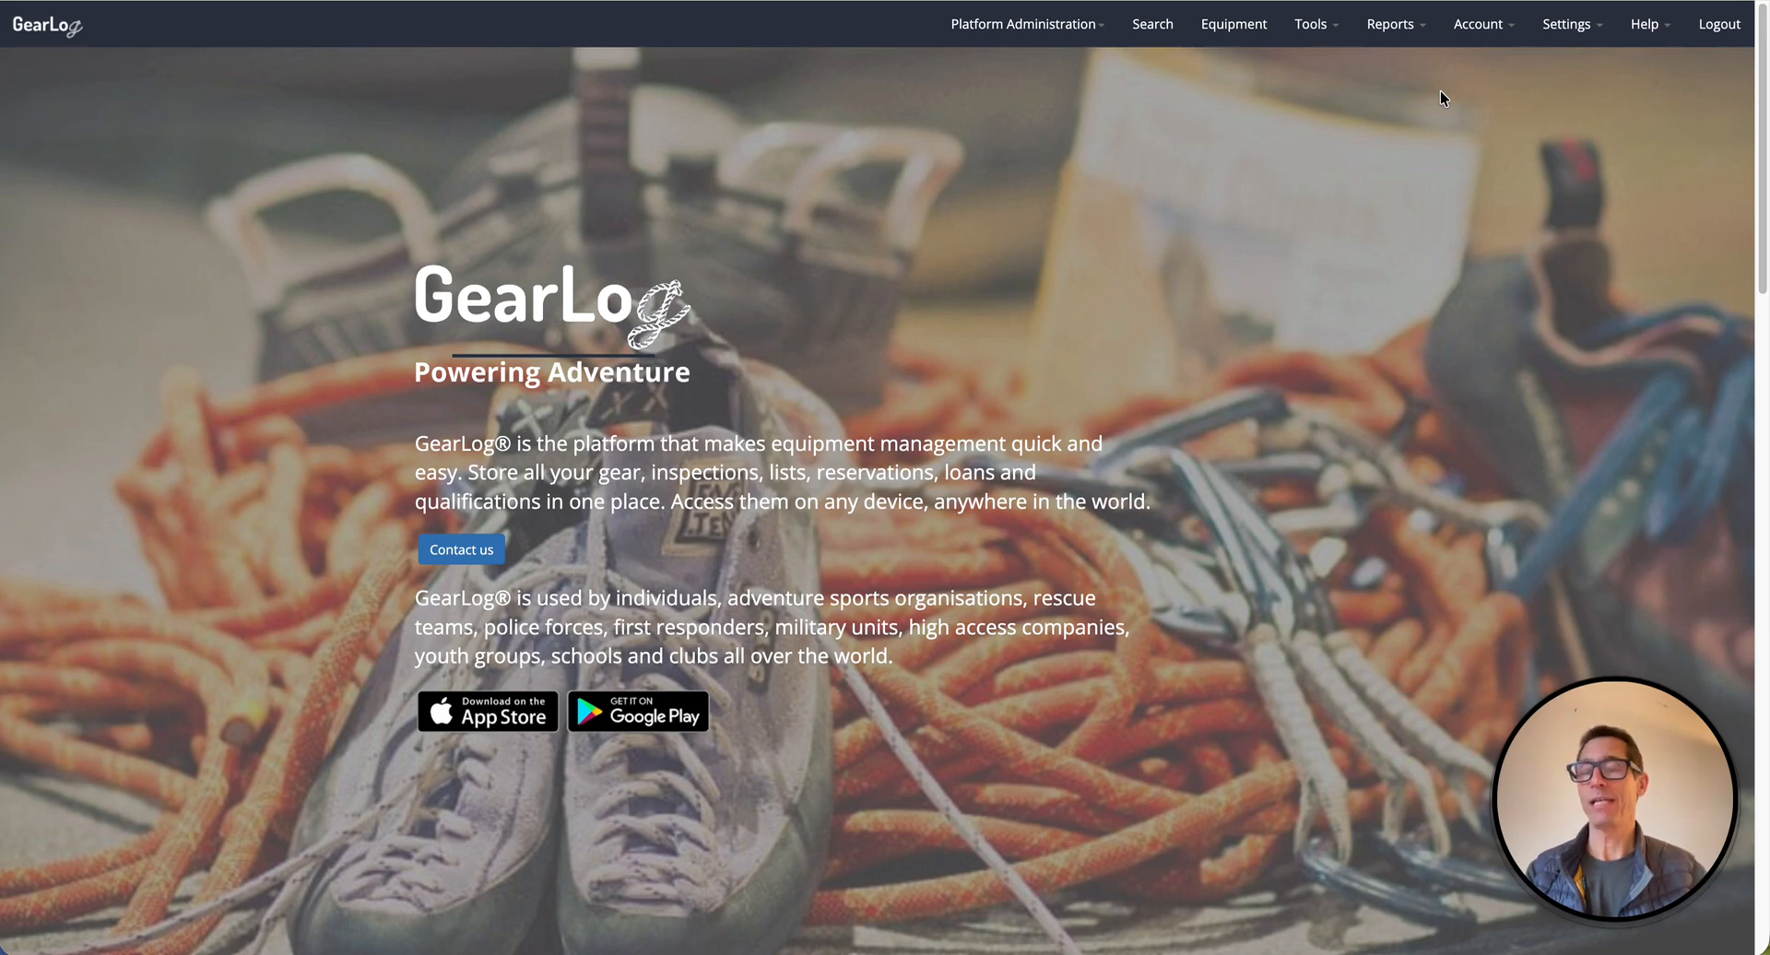
Step: Open the Gear Lists page and look over the existing Buxton Climbing Centre lists
left_click(1310, 33)
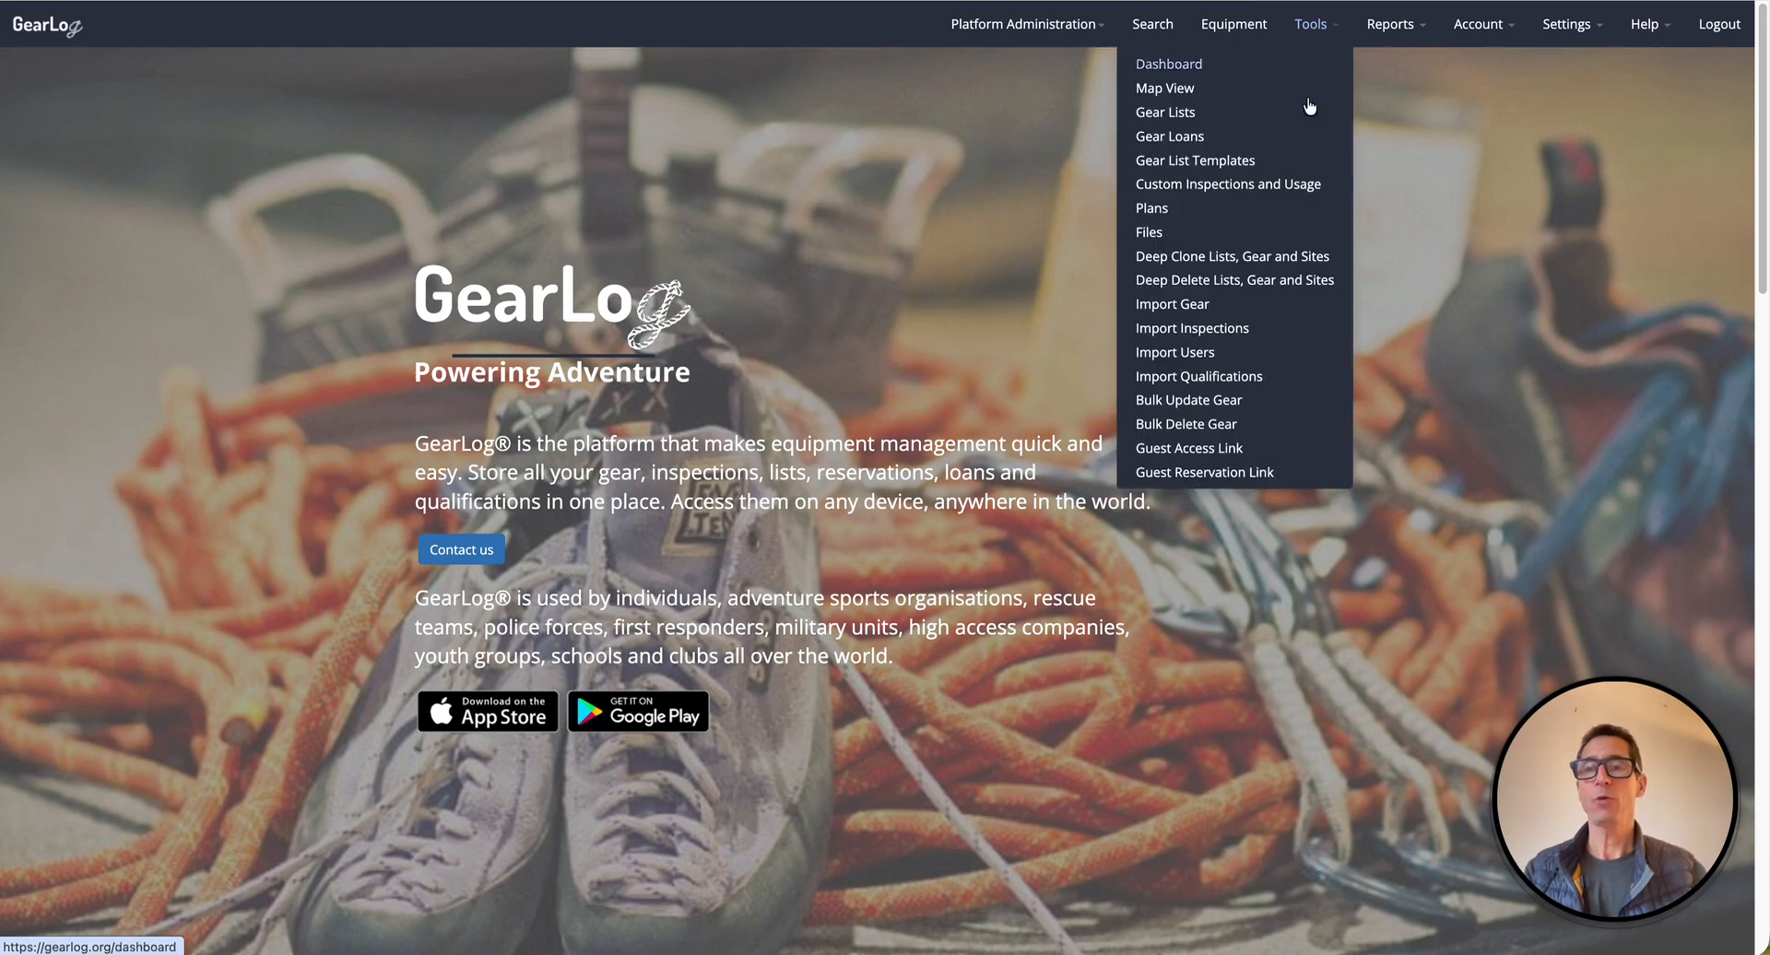
left_click(1173, 114)
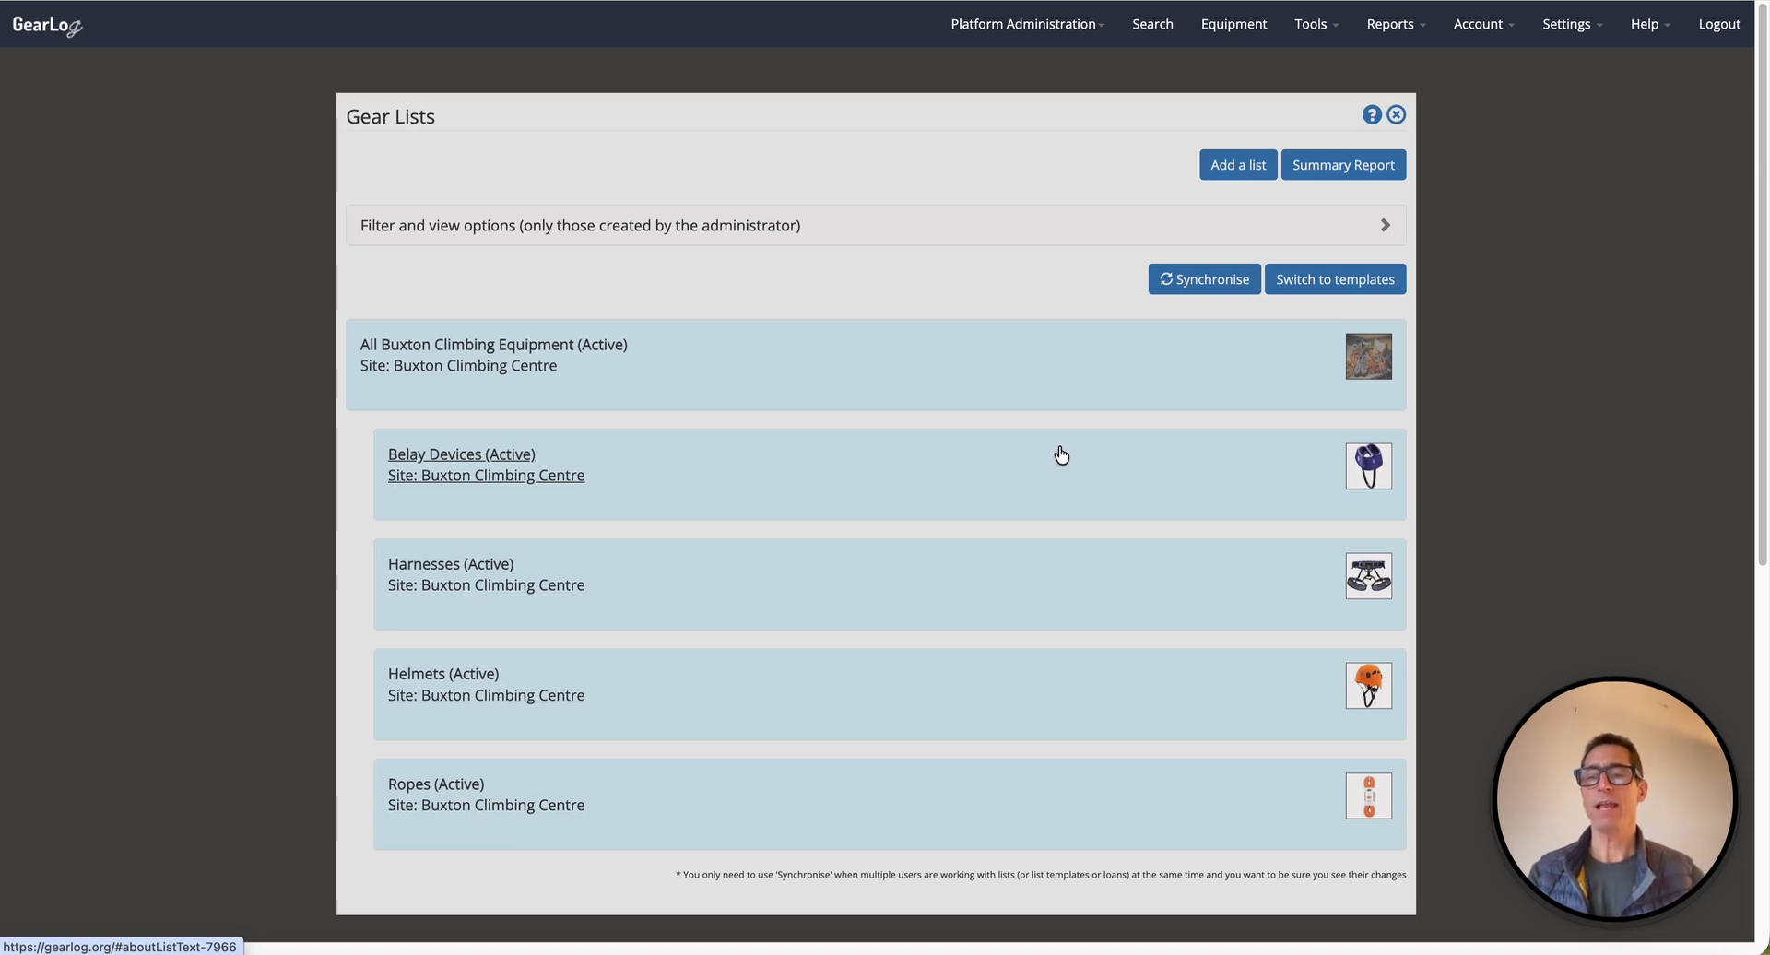
scroll(1061, 455, "down", 1)
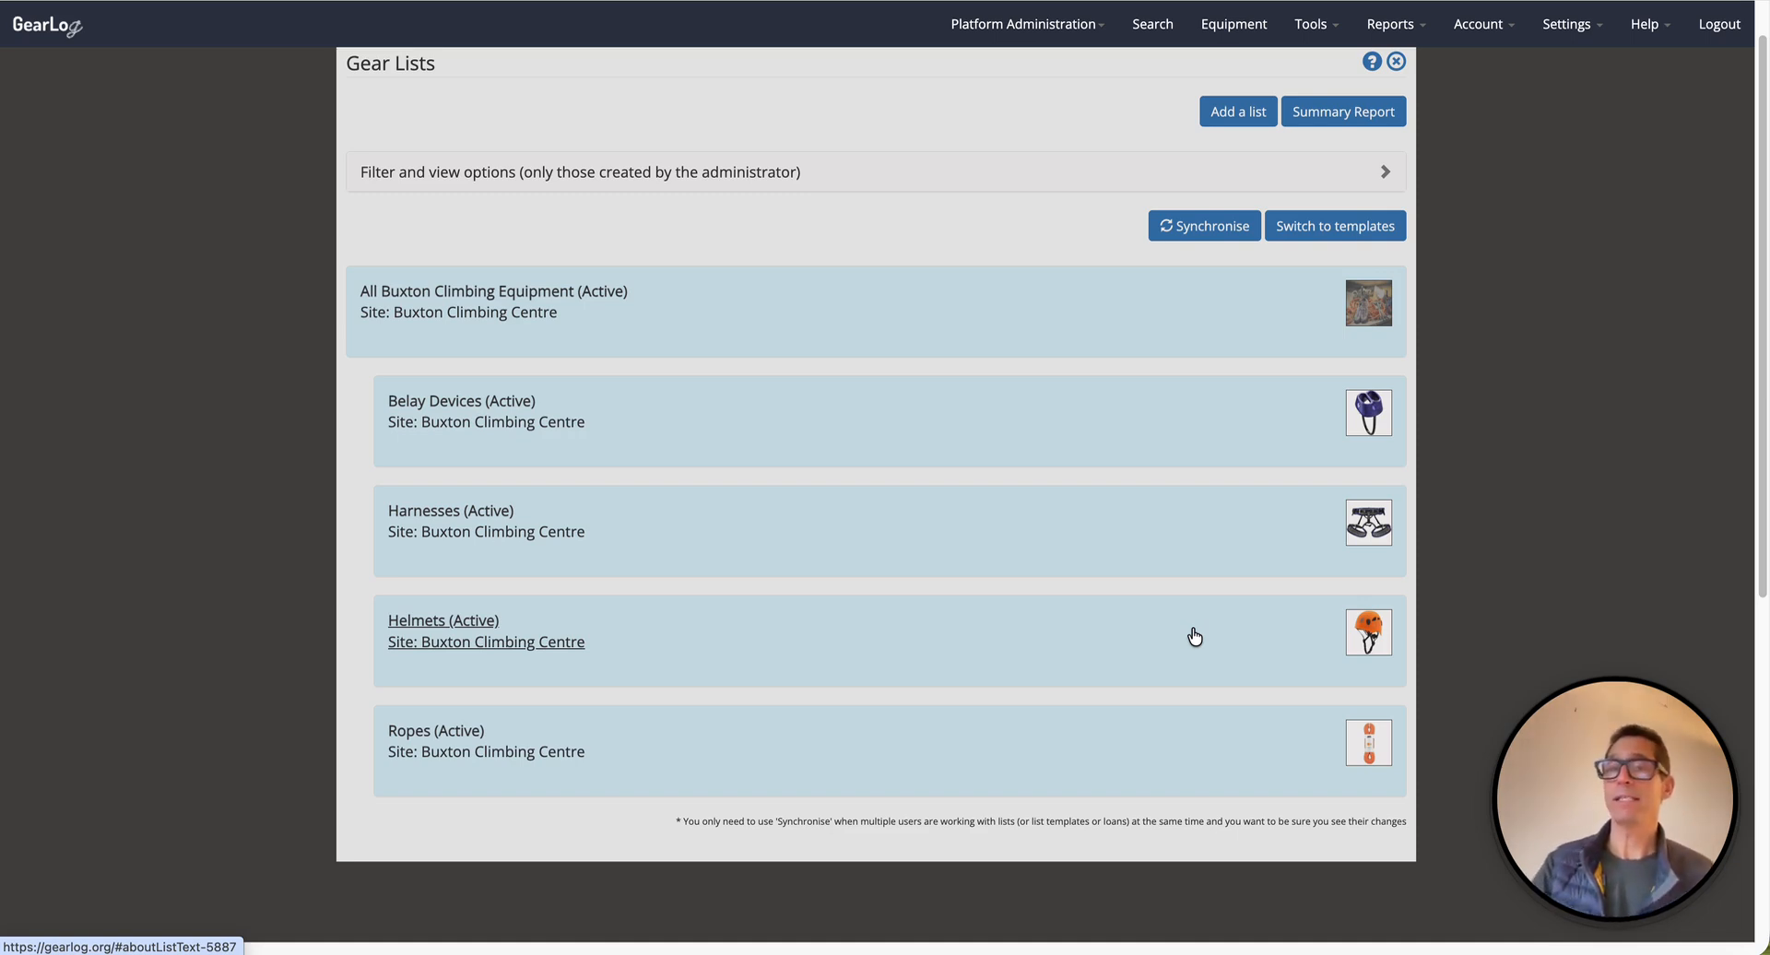
scroll(1193, 636, "up", 1)
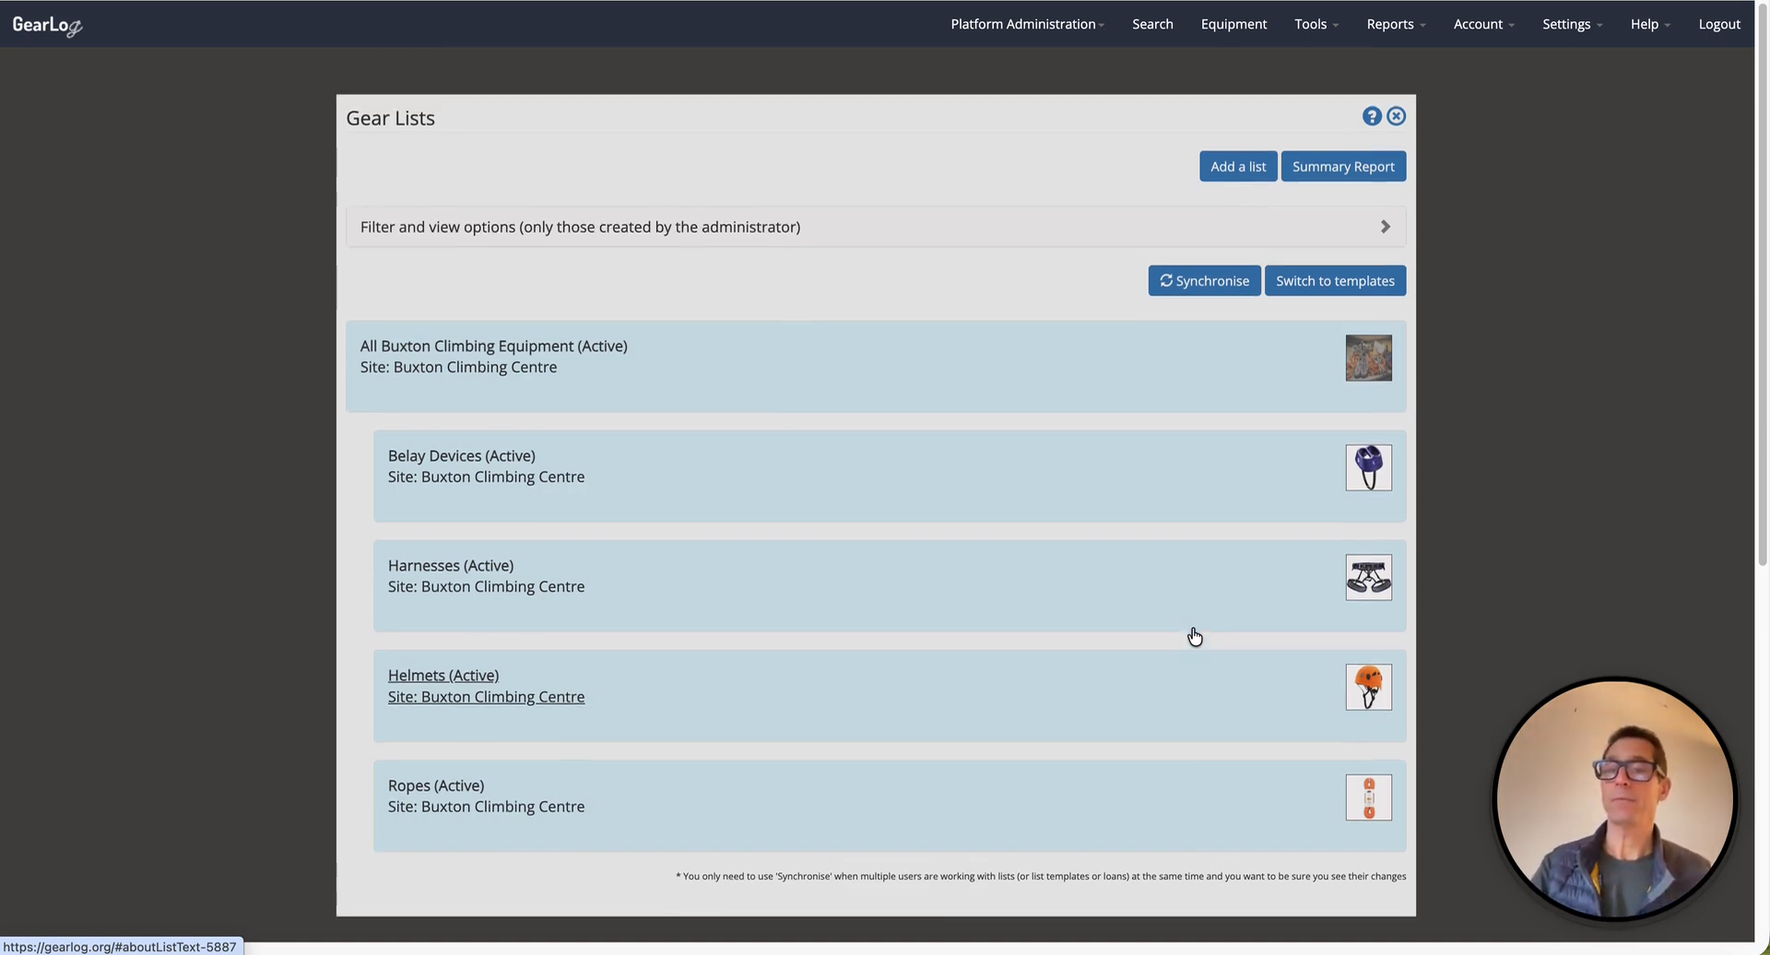
Step: Create a gear list named "Training List" with the default settings and save it
left_click(1239, 168)
left_click(451, 161)
type("Trai")
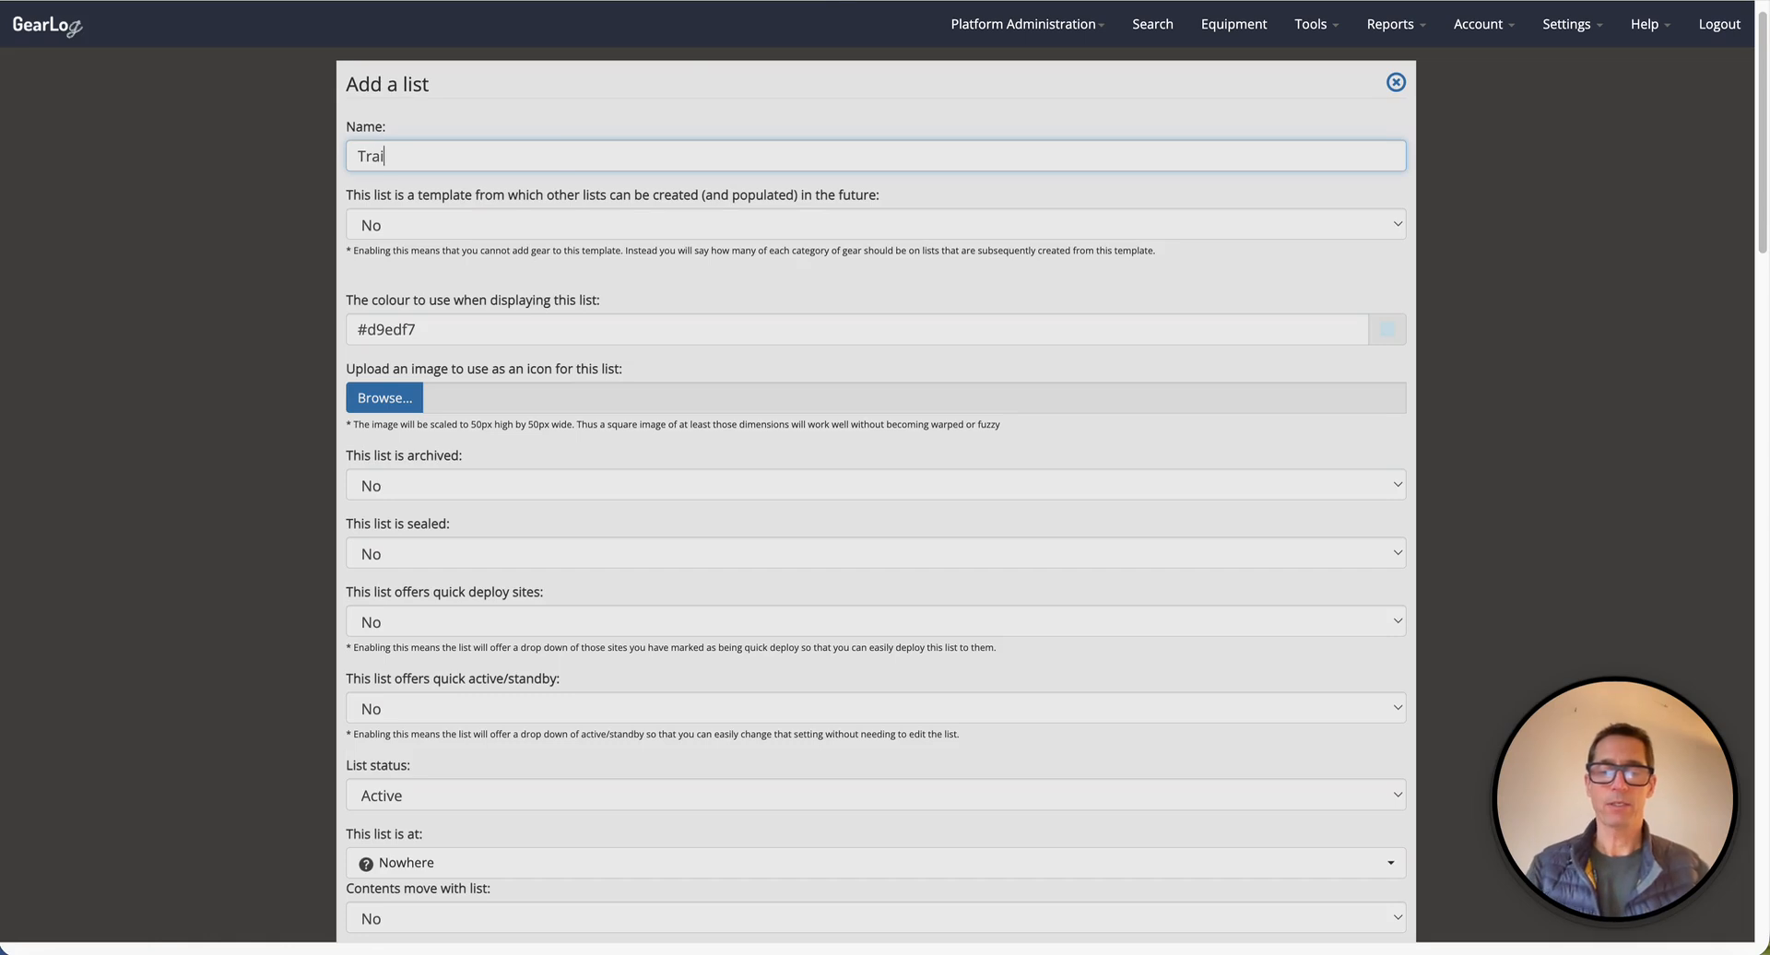
type("ning List")
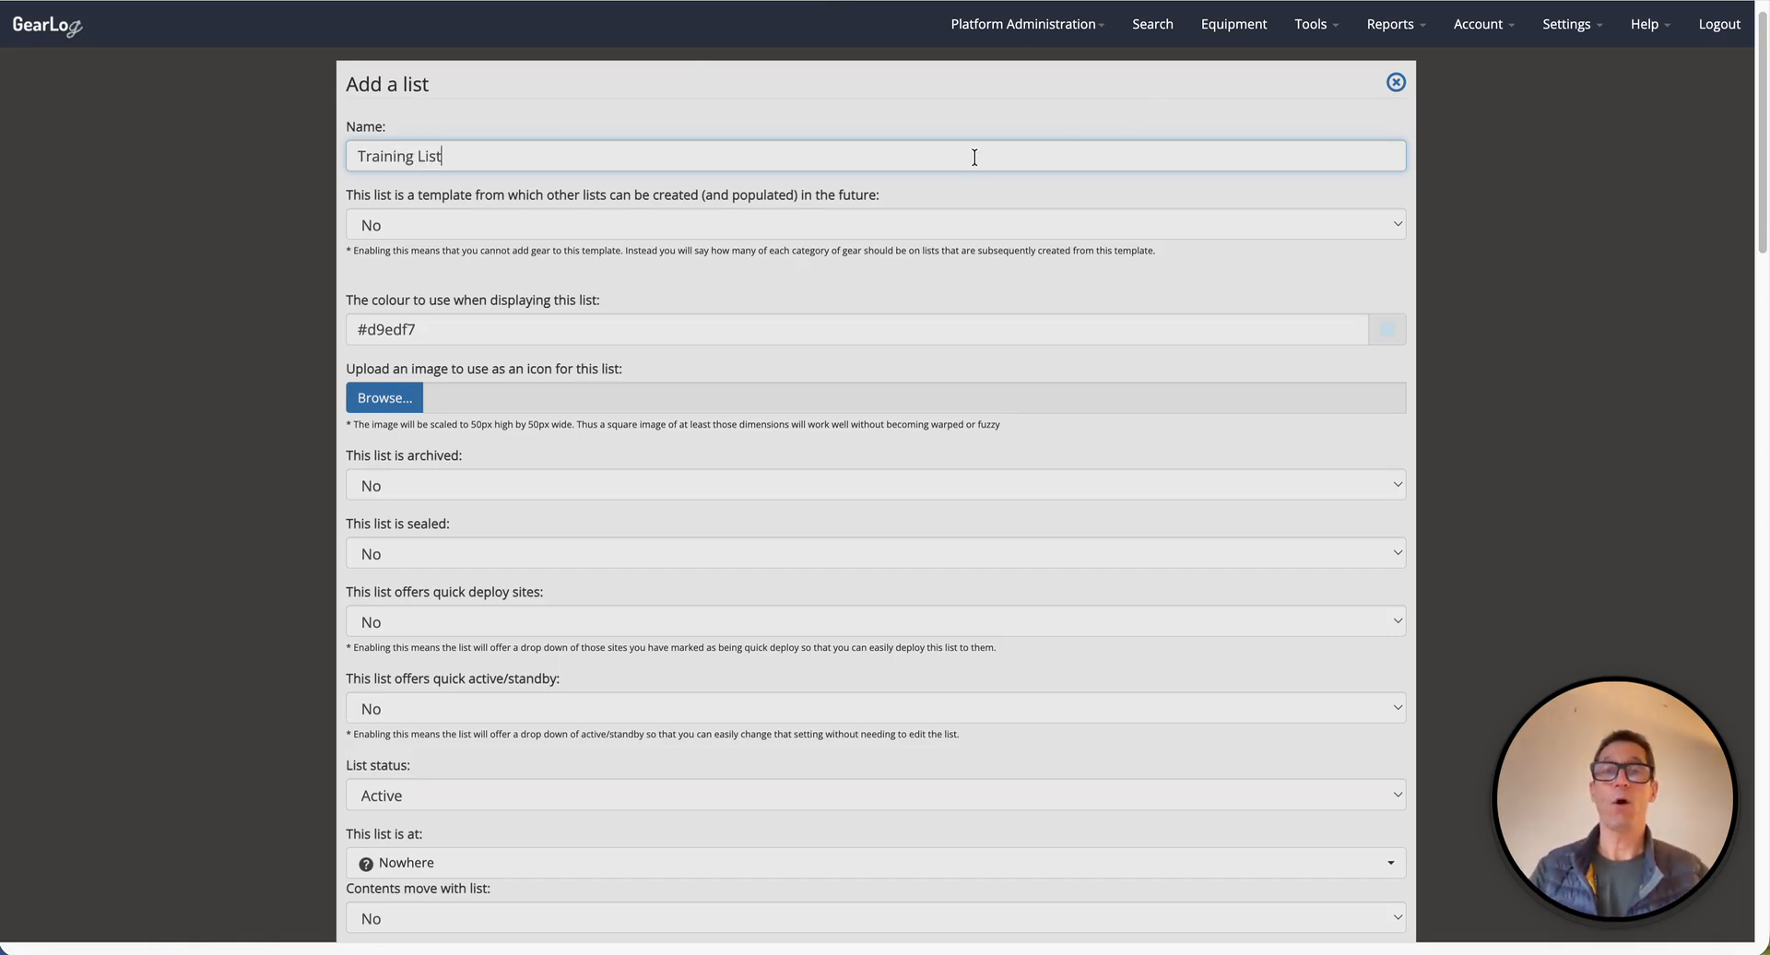
scroll(975, 157, "down", 14)
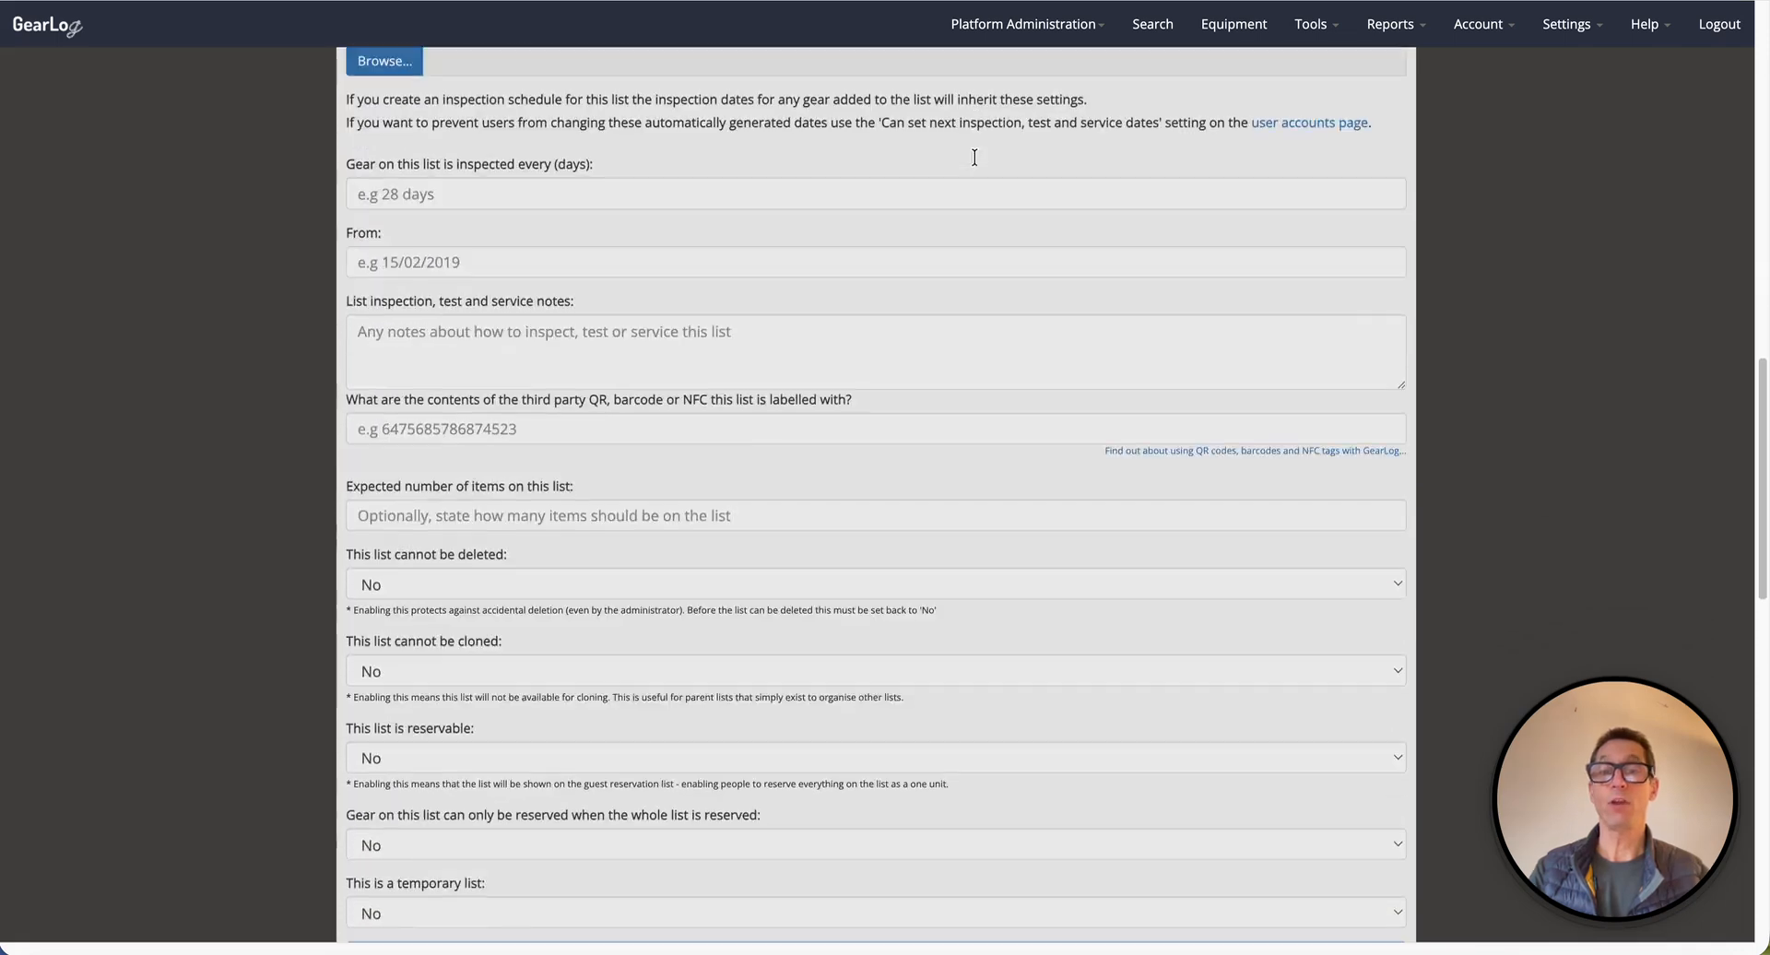
scroll(976, 155, "down", 4)
left_click(870, 632)
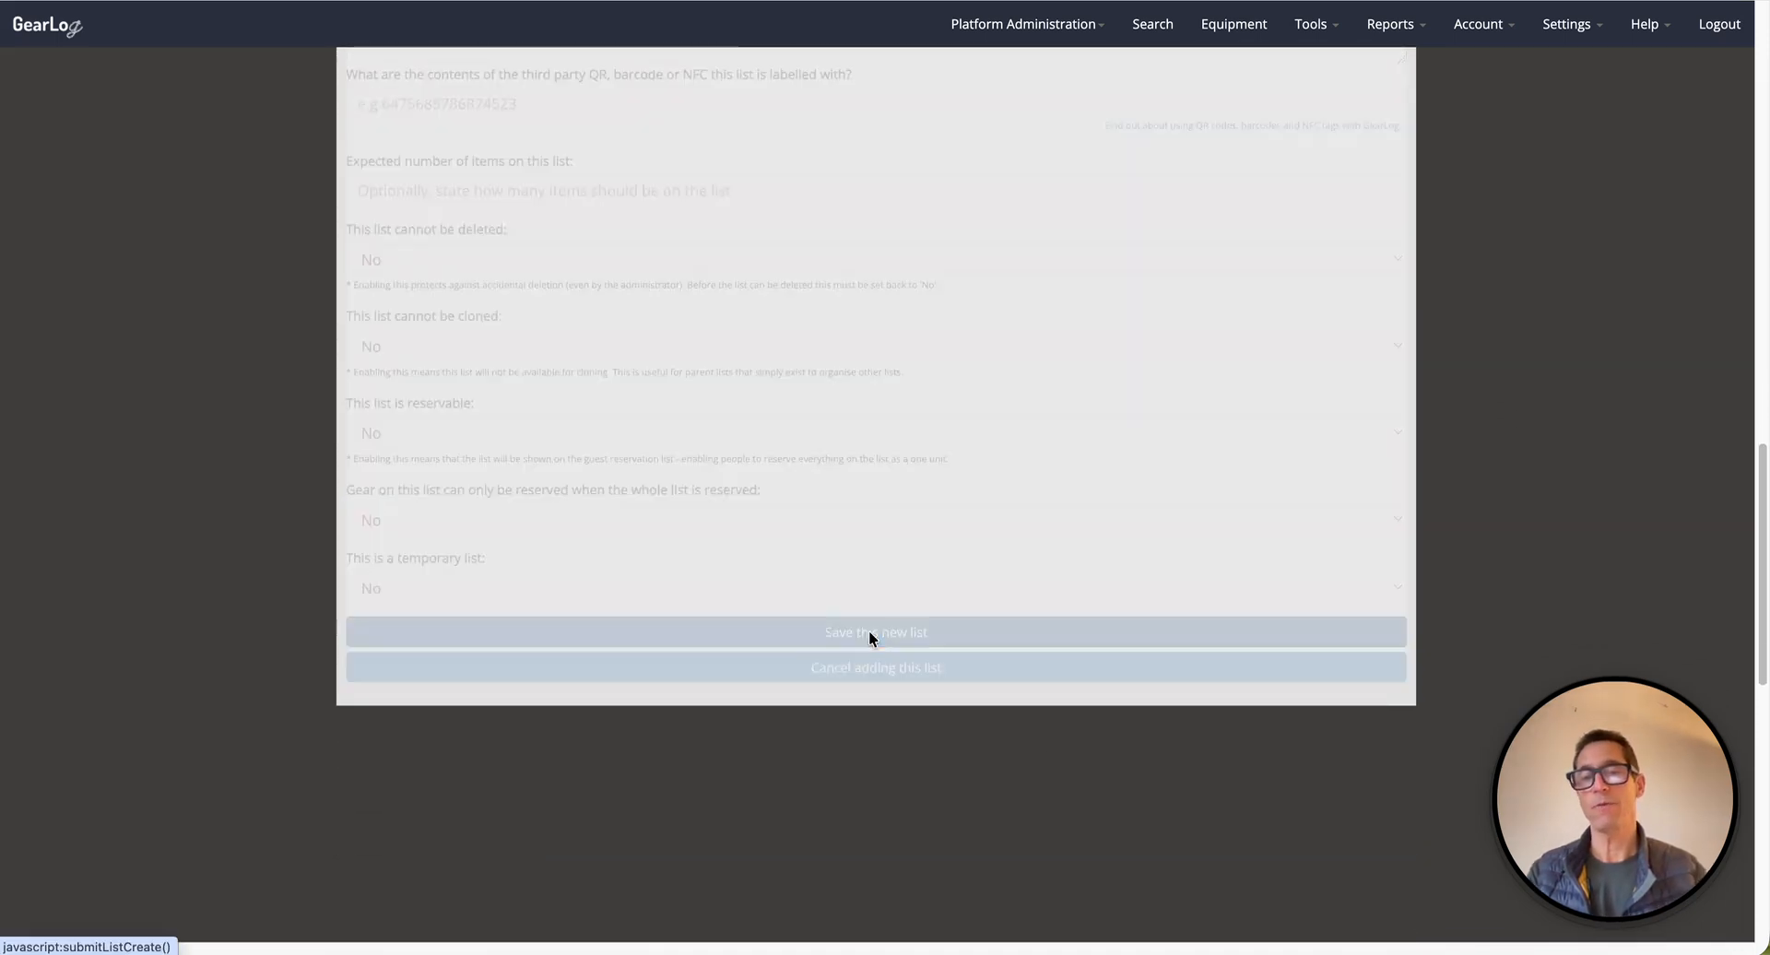
Step: Add the orange Black Diamond Half Dome helmets GL-HE-00039, GL-HE-00175, GL-HE-00278, GL-HE-00380 and GL-HE-00483 to the Training List
scroll(869, 633, "up", 2)
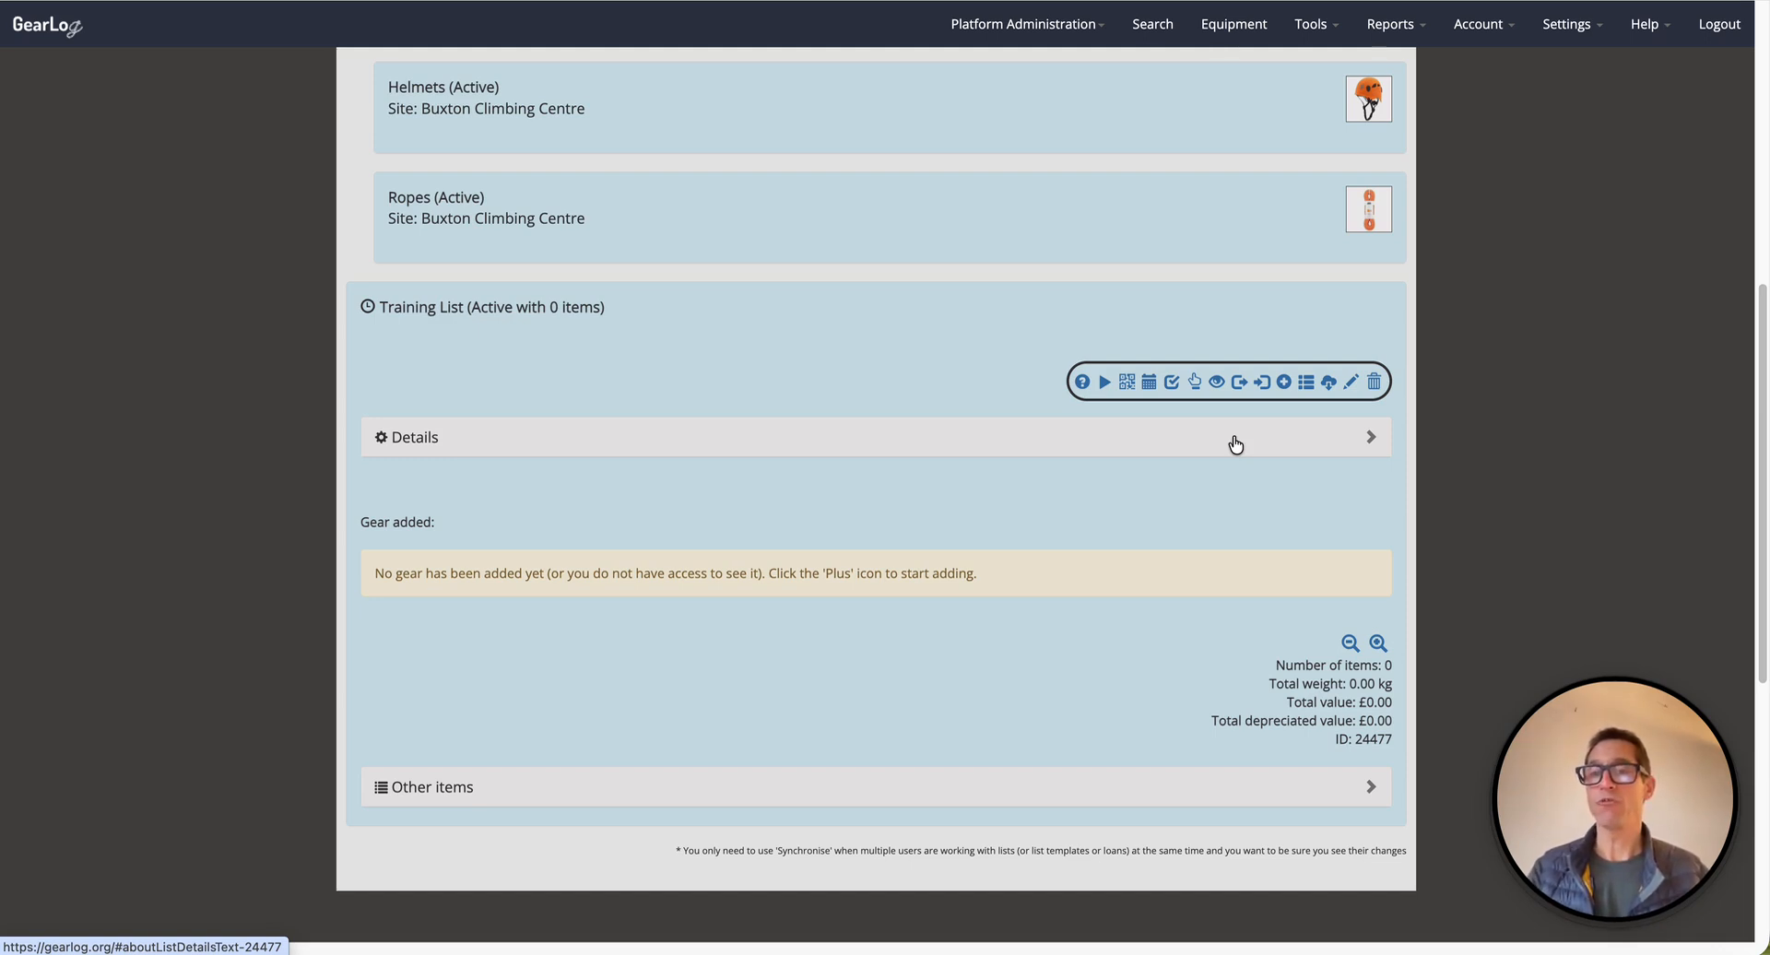
left_click(1282, 382)
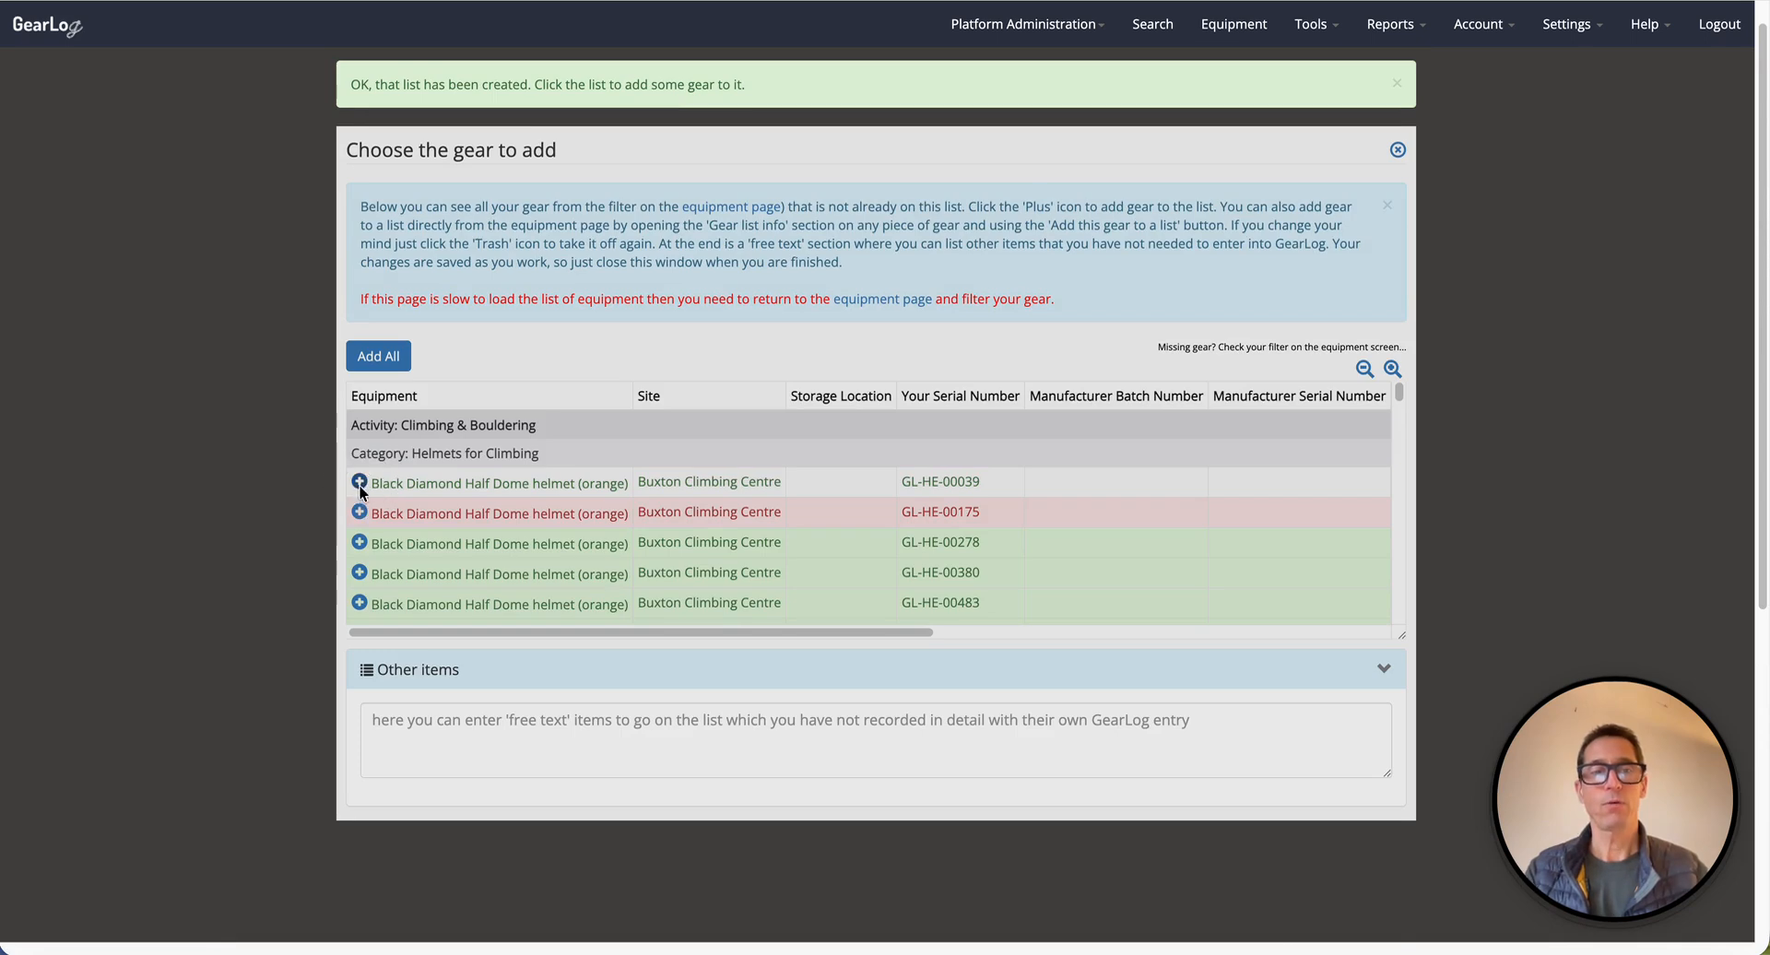
left_click(360, 482)
left_click(359, 512)
left_click(360, 543)
left_click(361, 574)
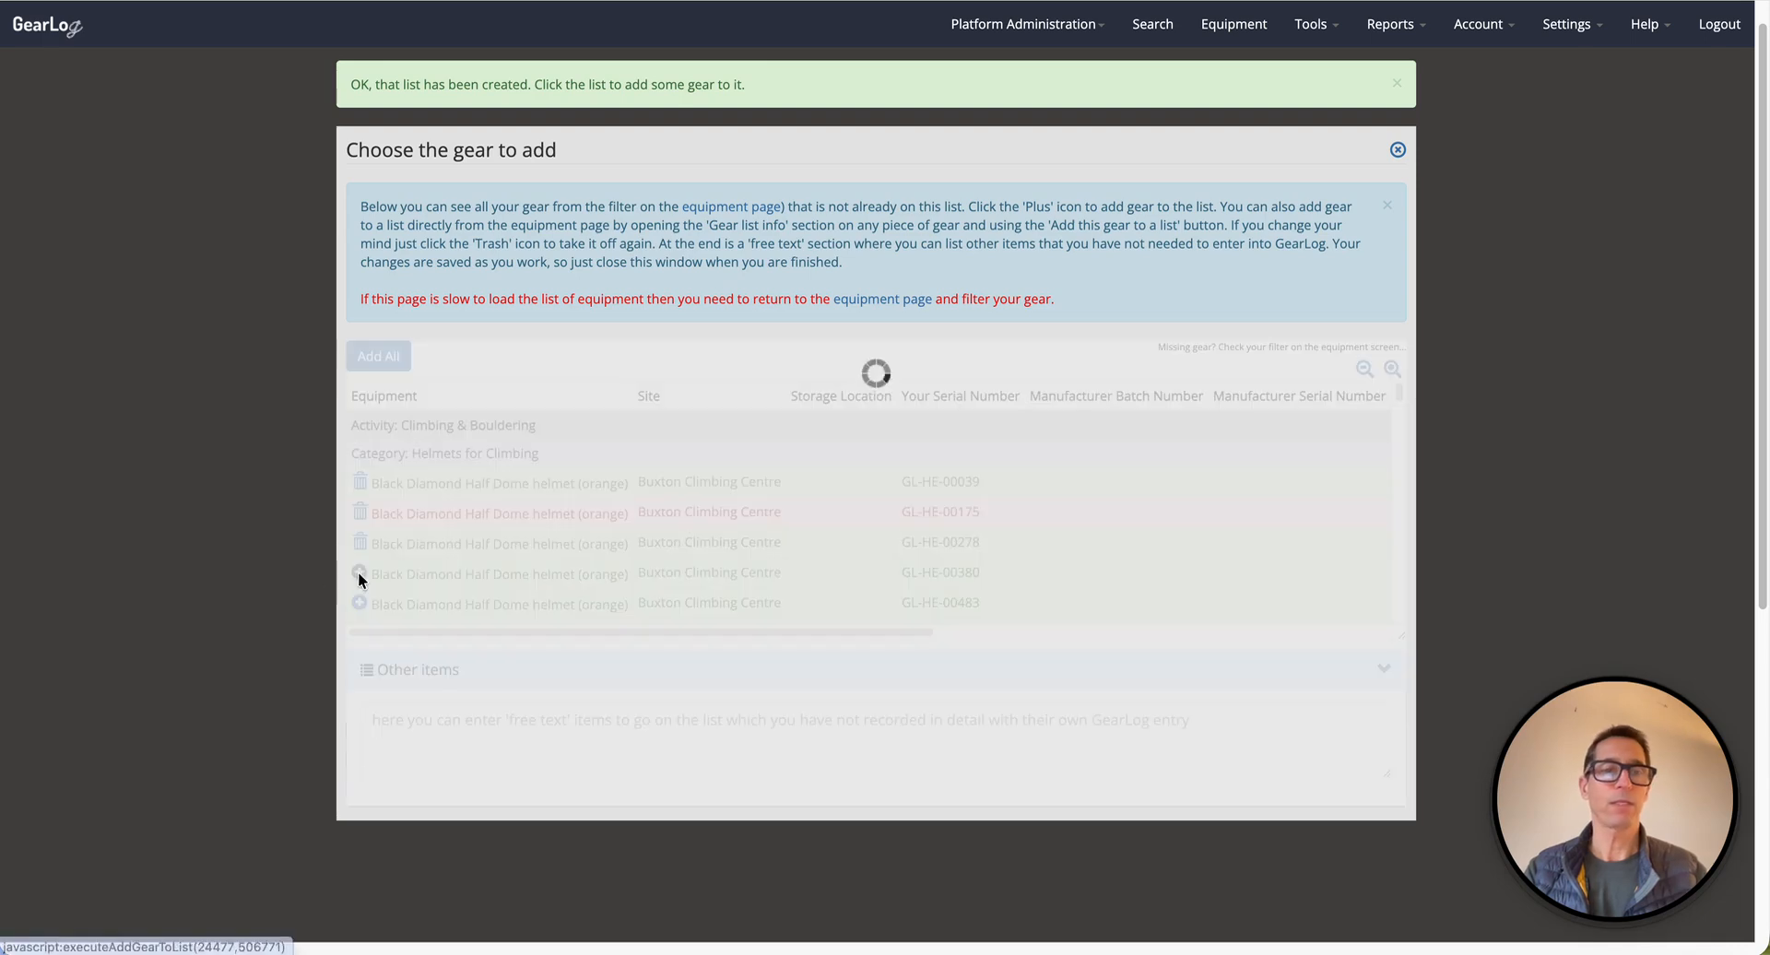
left_click(360, 604)
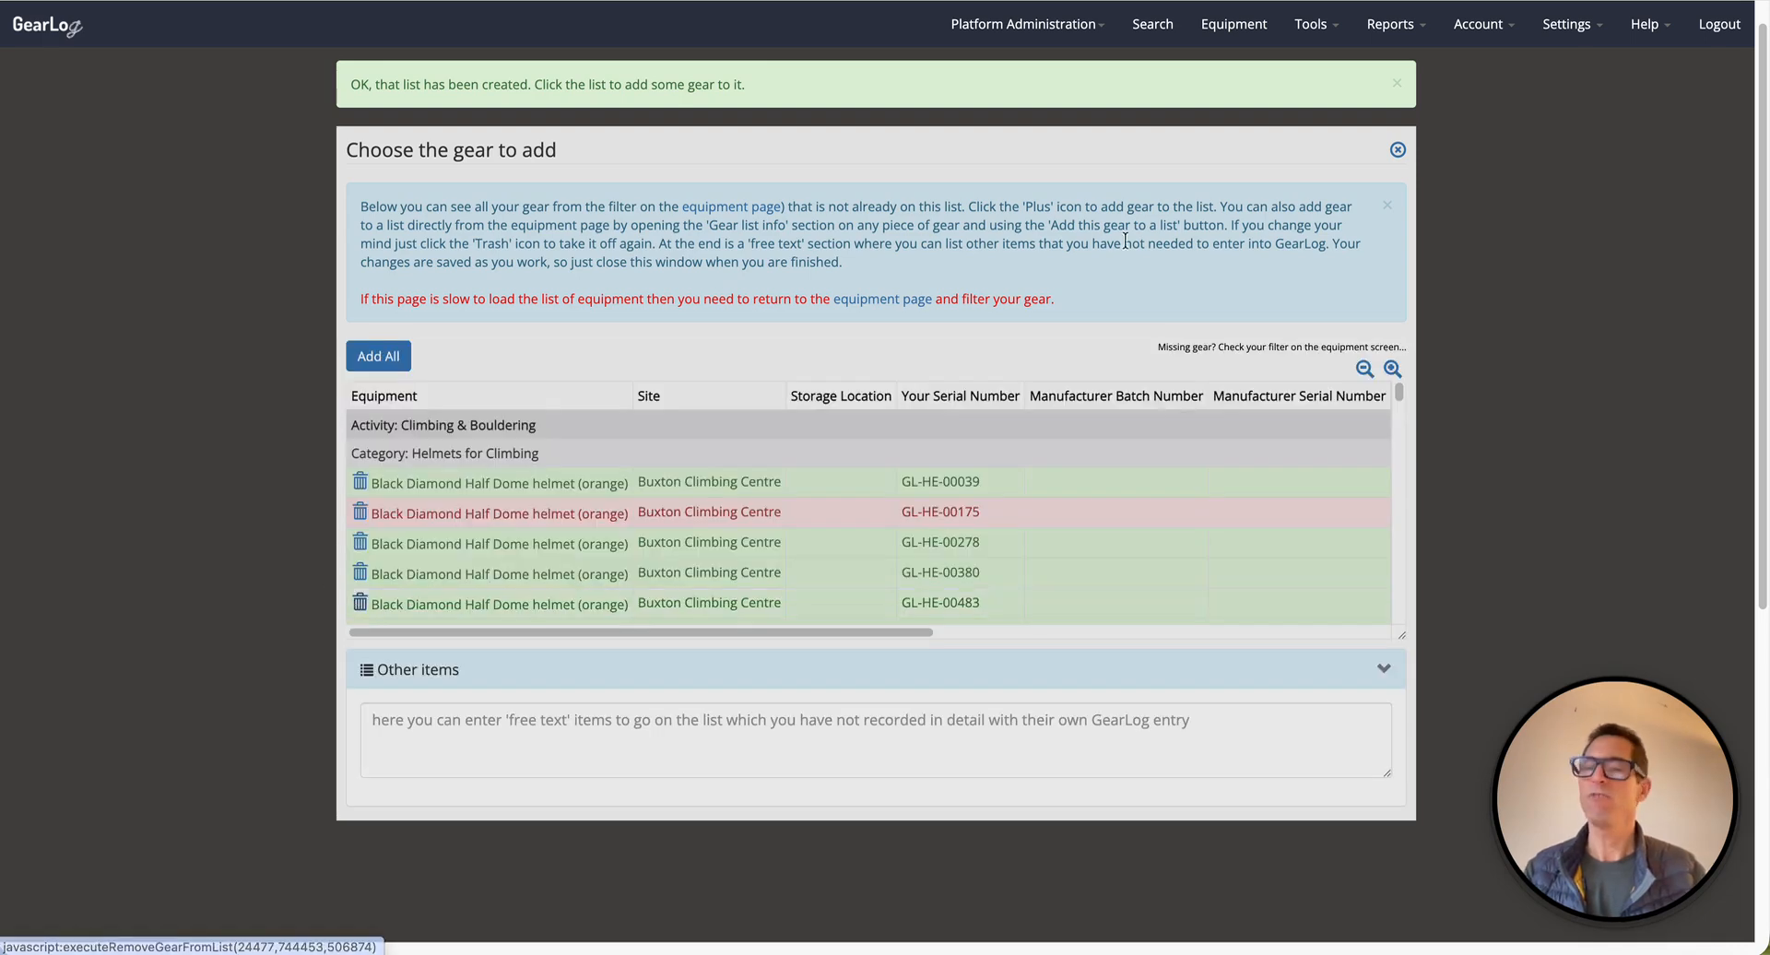
left_click(1397, 151)
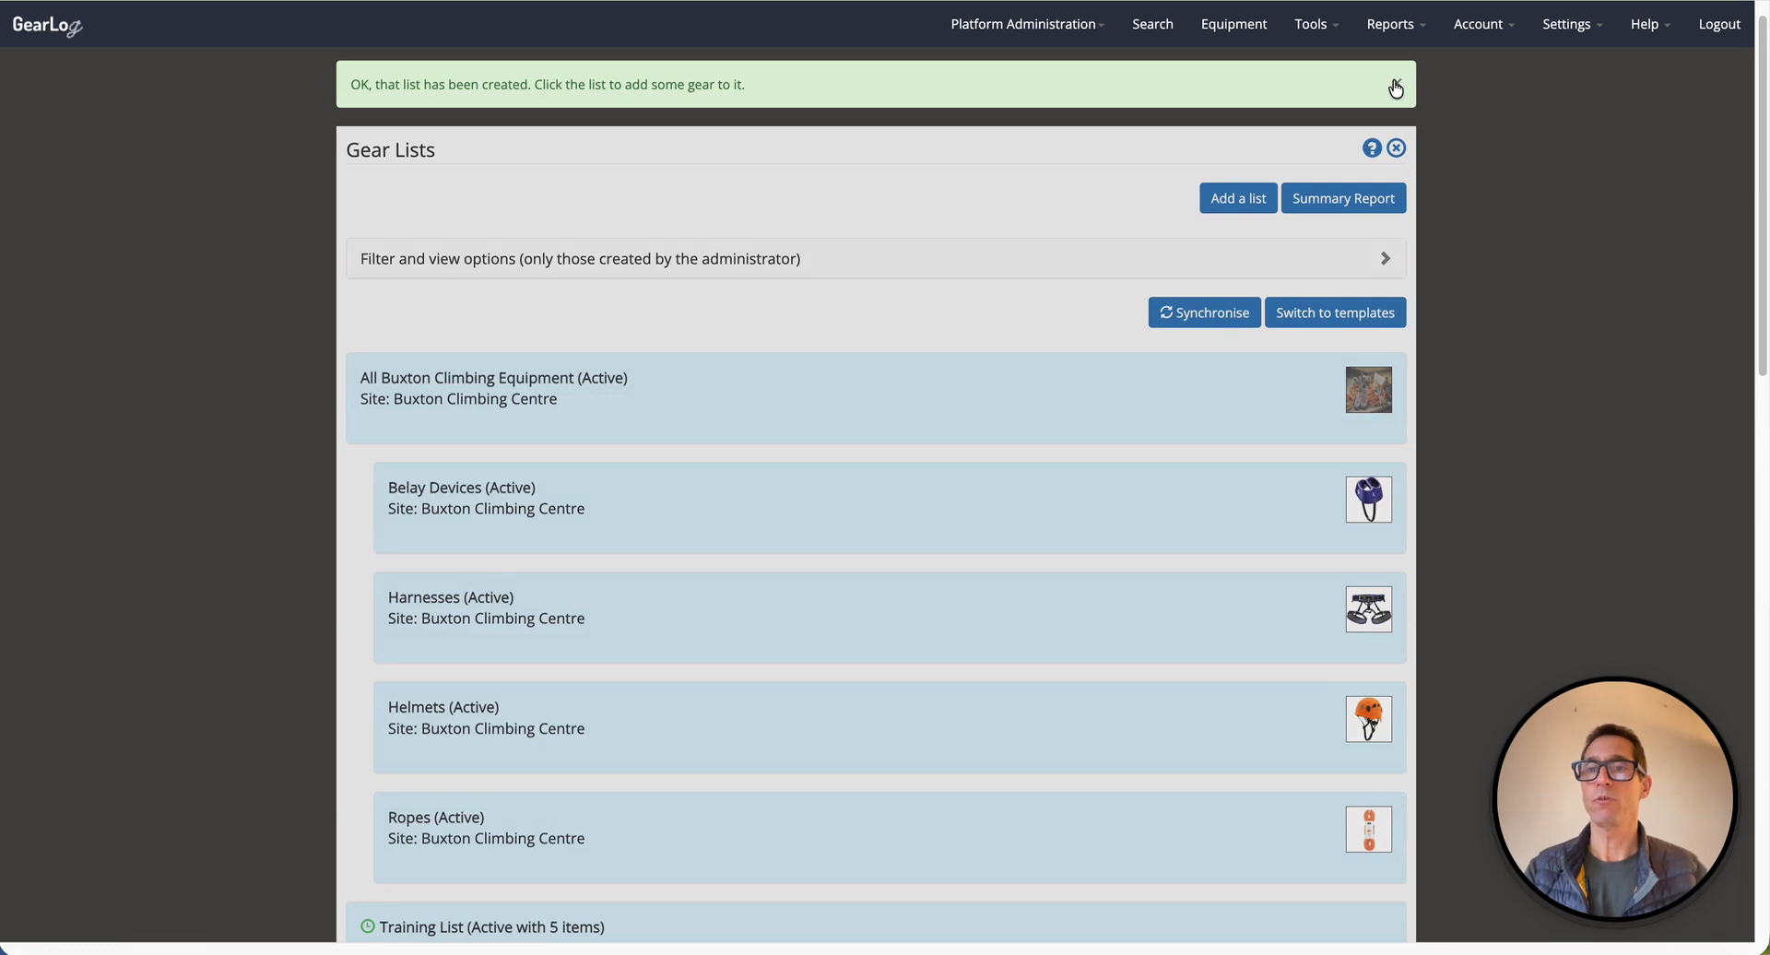
Step: Start a bulk inspection of the Training List and proceed to recording inspection failures
scroll(1005, 490, "down", 7)
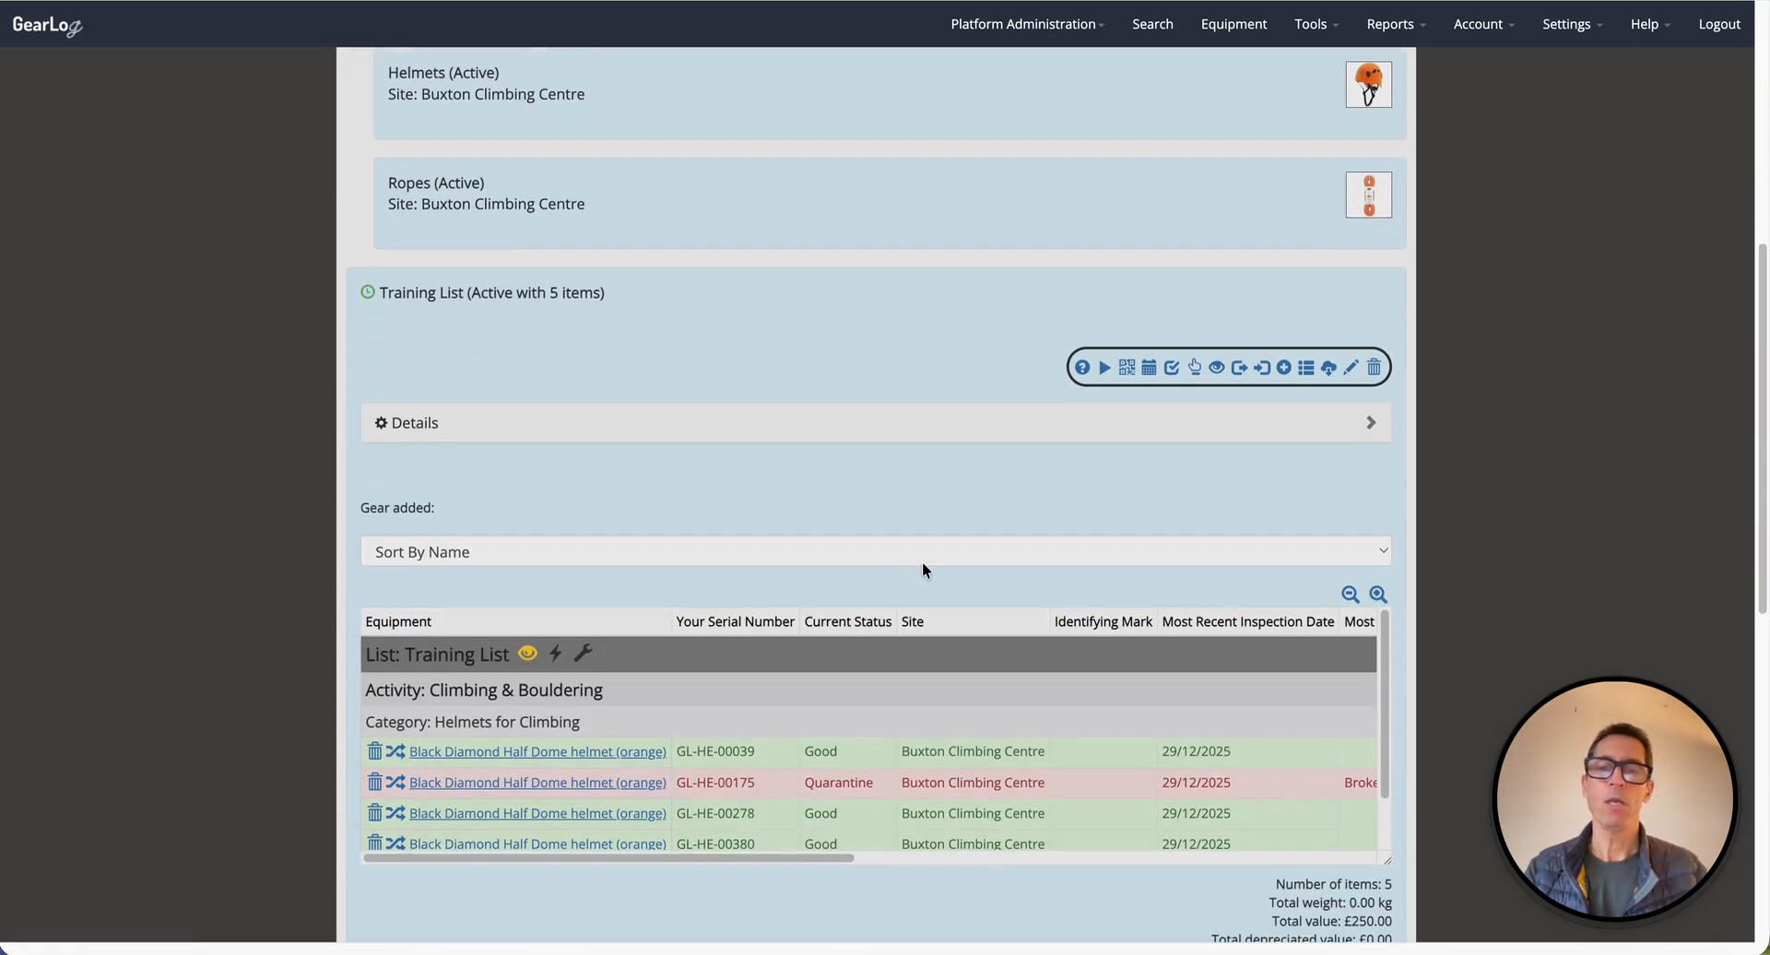
scroll(1318, 752, "down", 2)
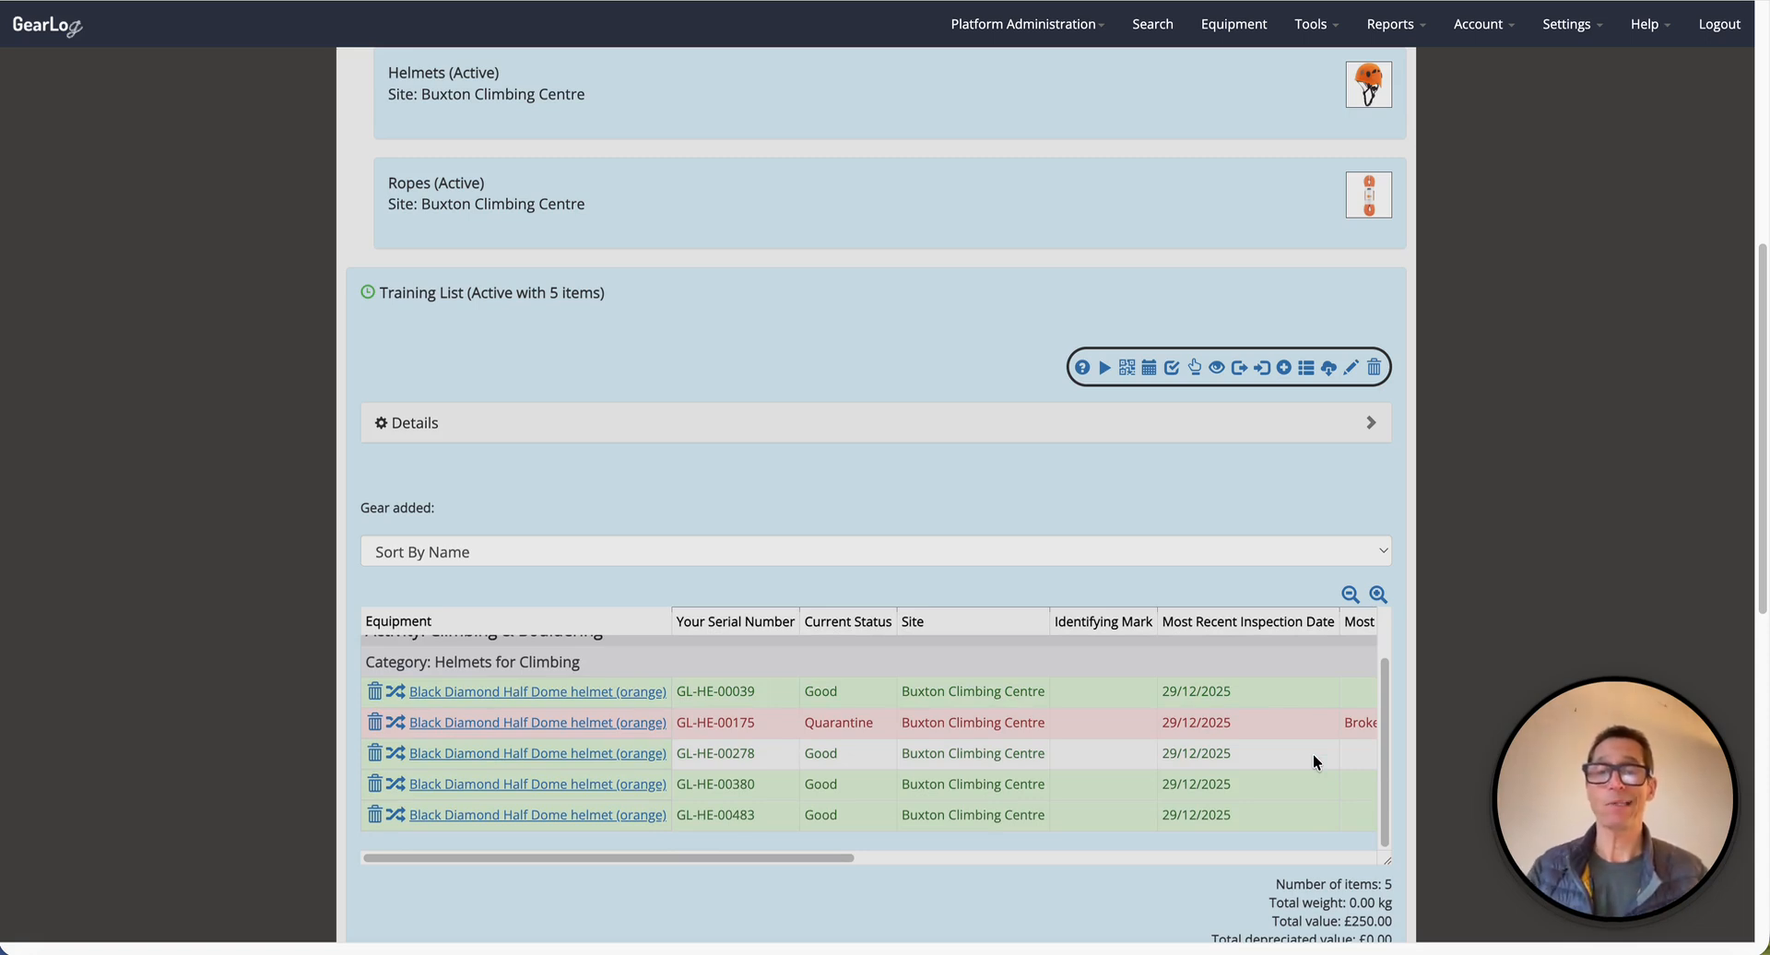
left_click(1218, 368)
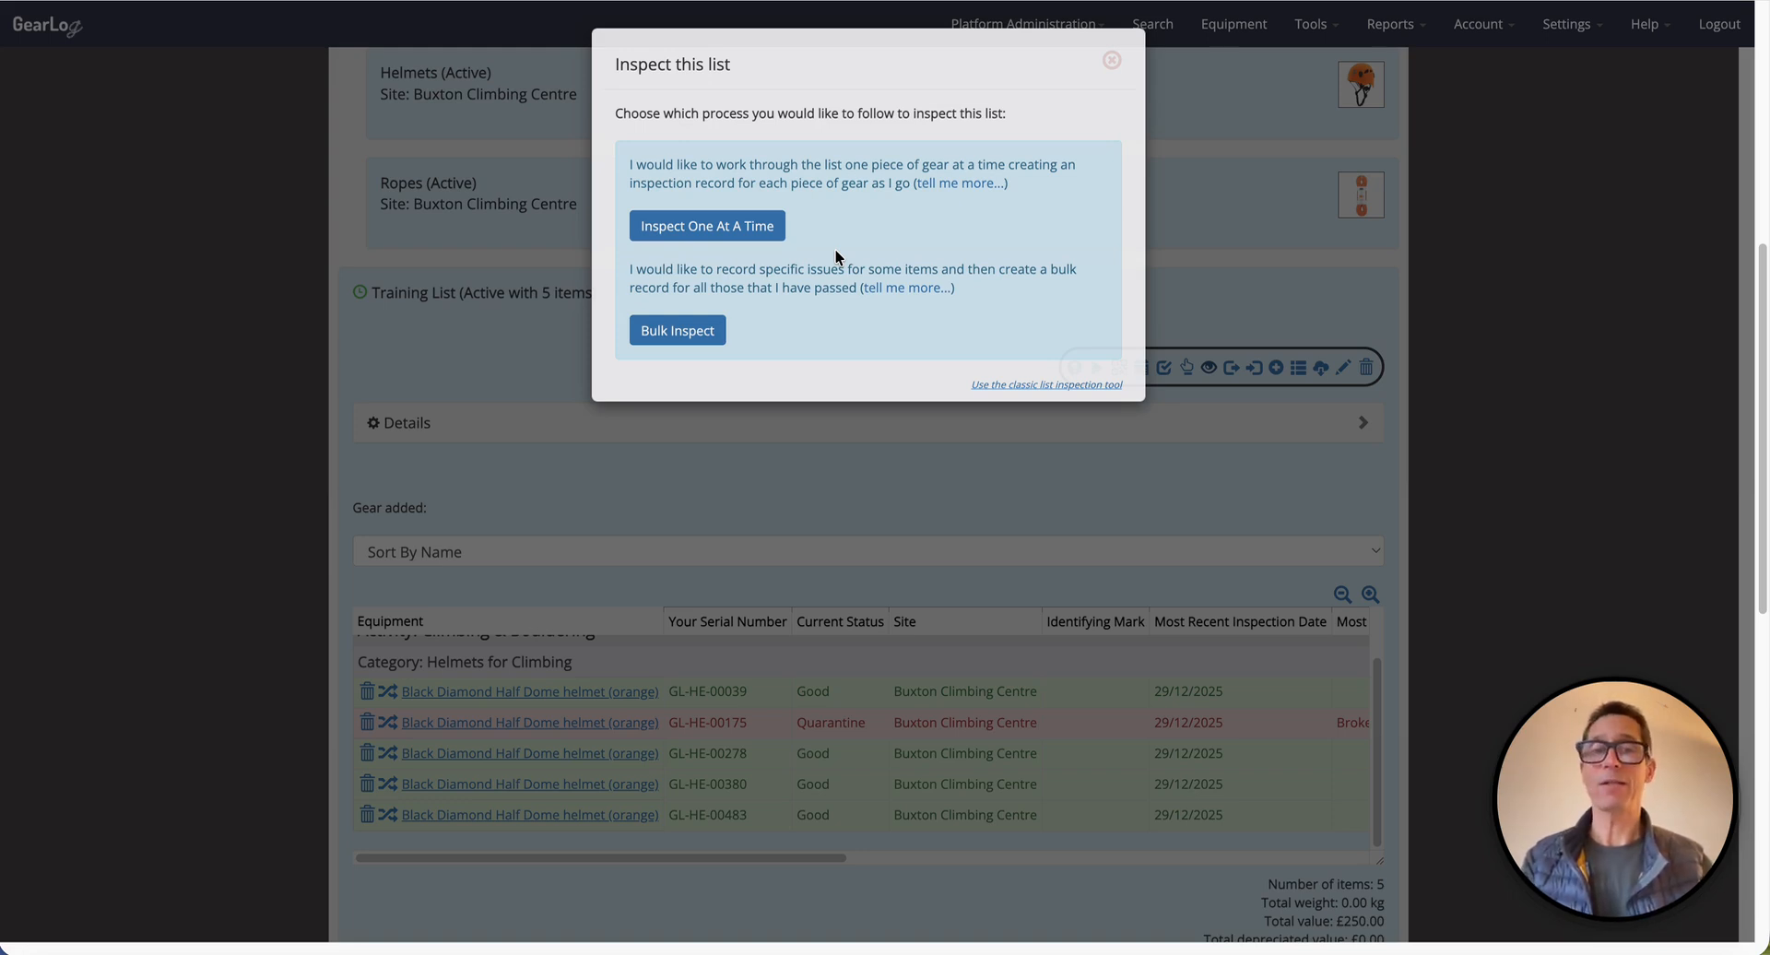
left_click(688, 336)
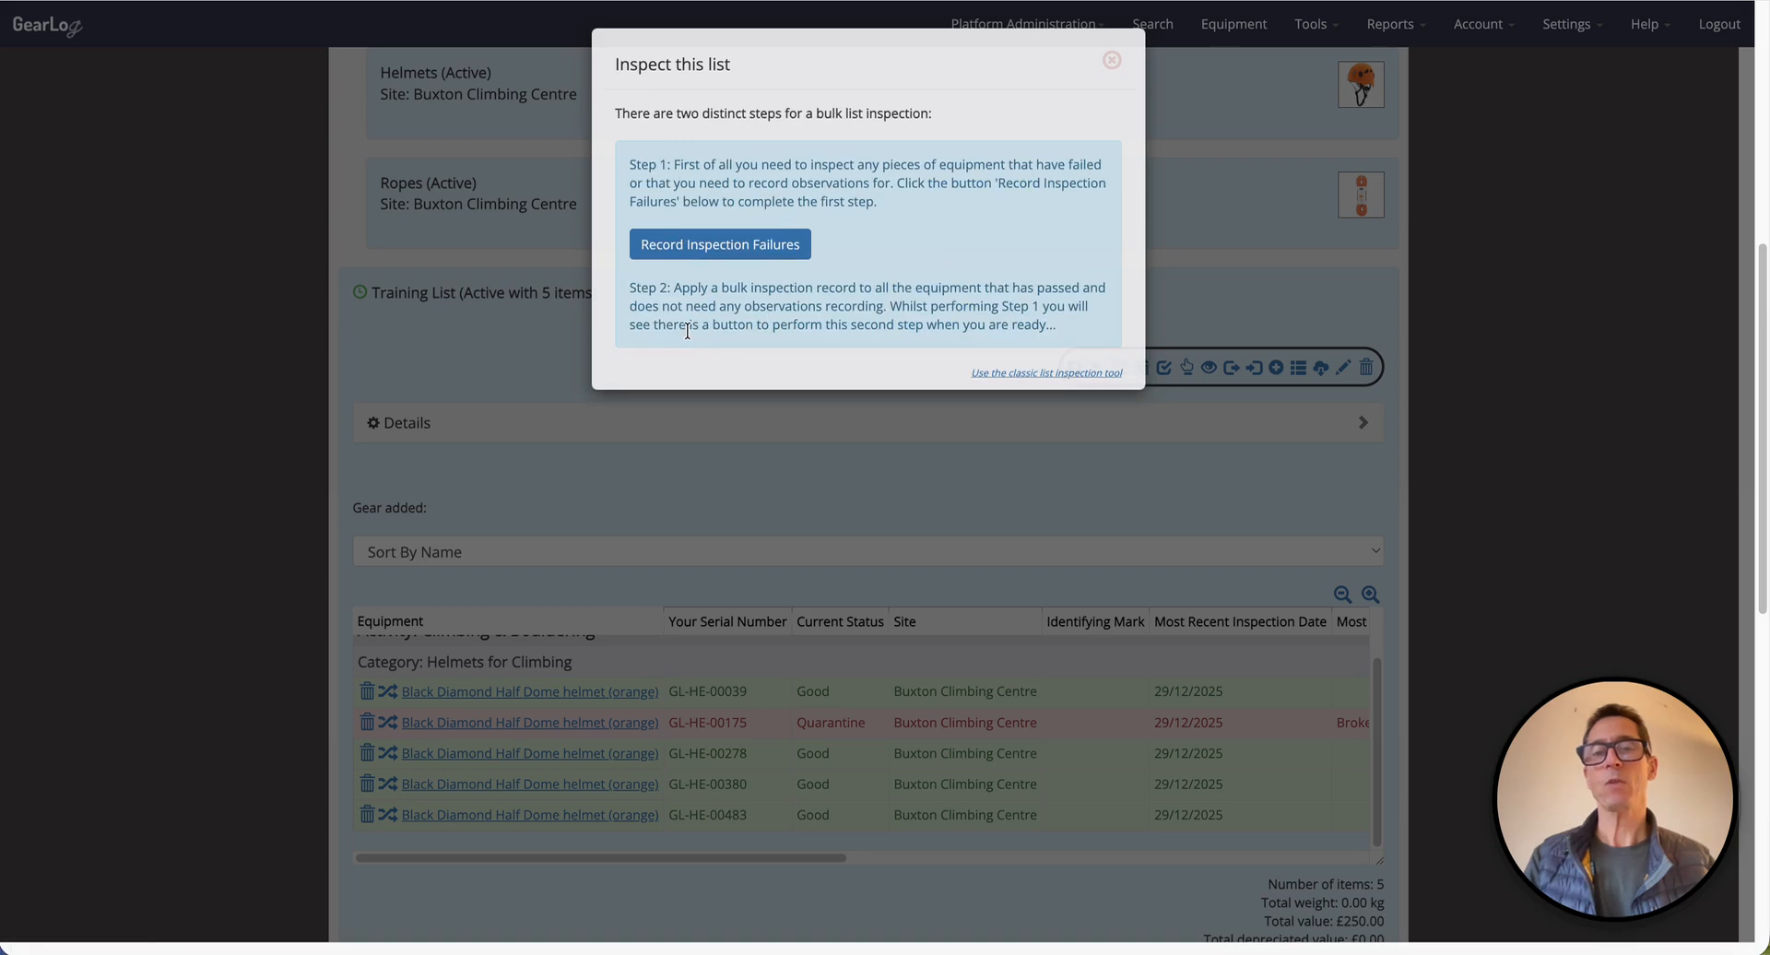
left_click(743, 247)
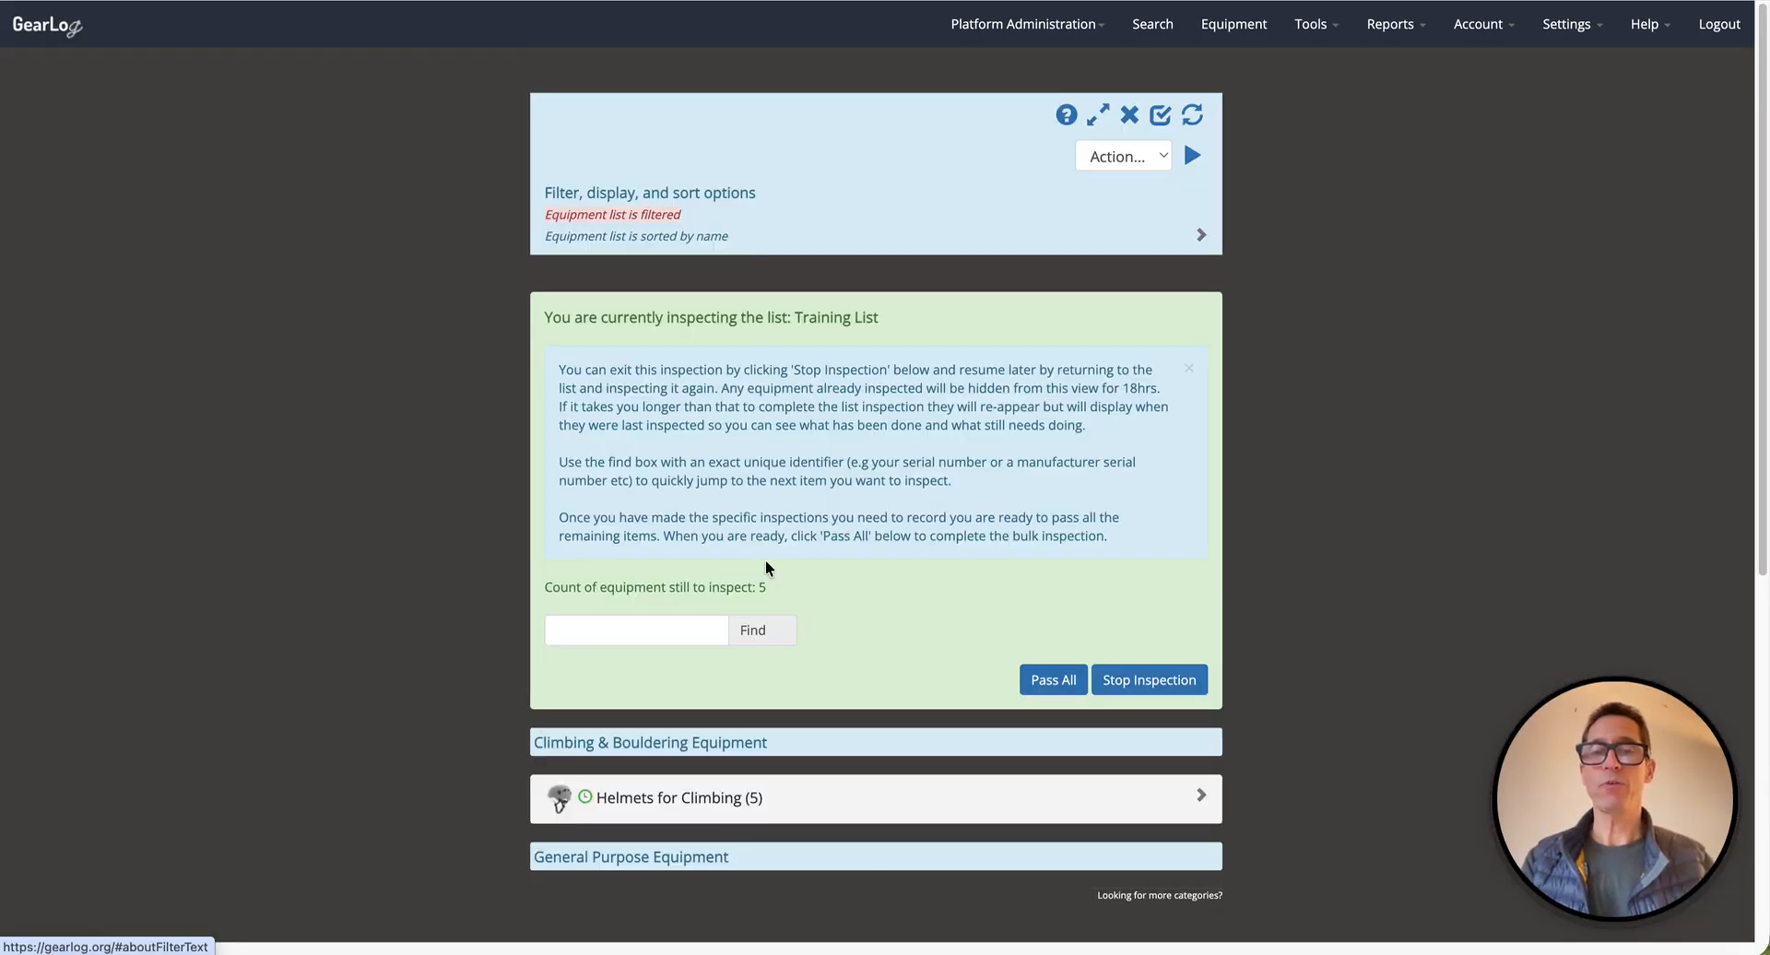
Step: Find the helmet with serial number GL-HE-00175 among the equipment still to inspect
left_click_drag(778, 588, 744, 588)
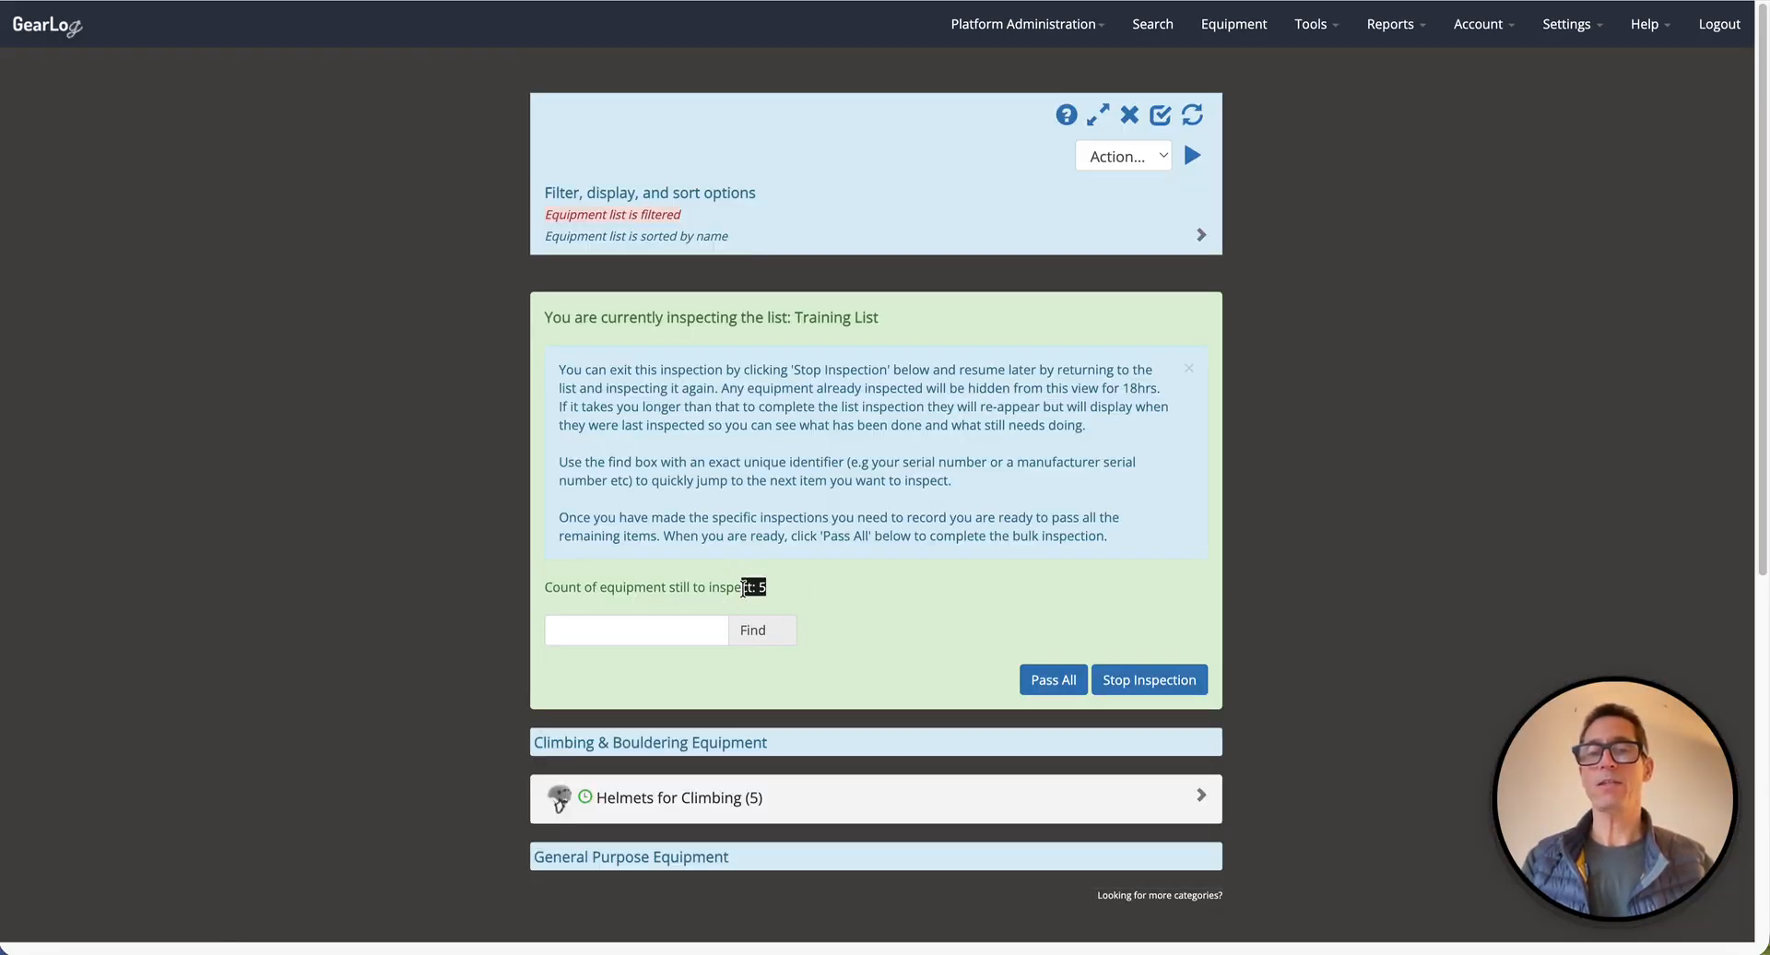
left_click_drag(736, 318, 850, 316)
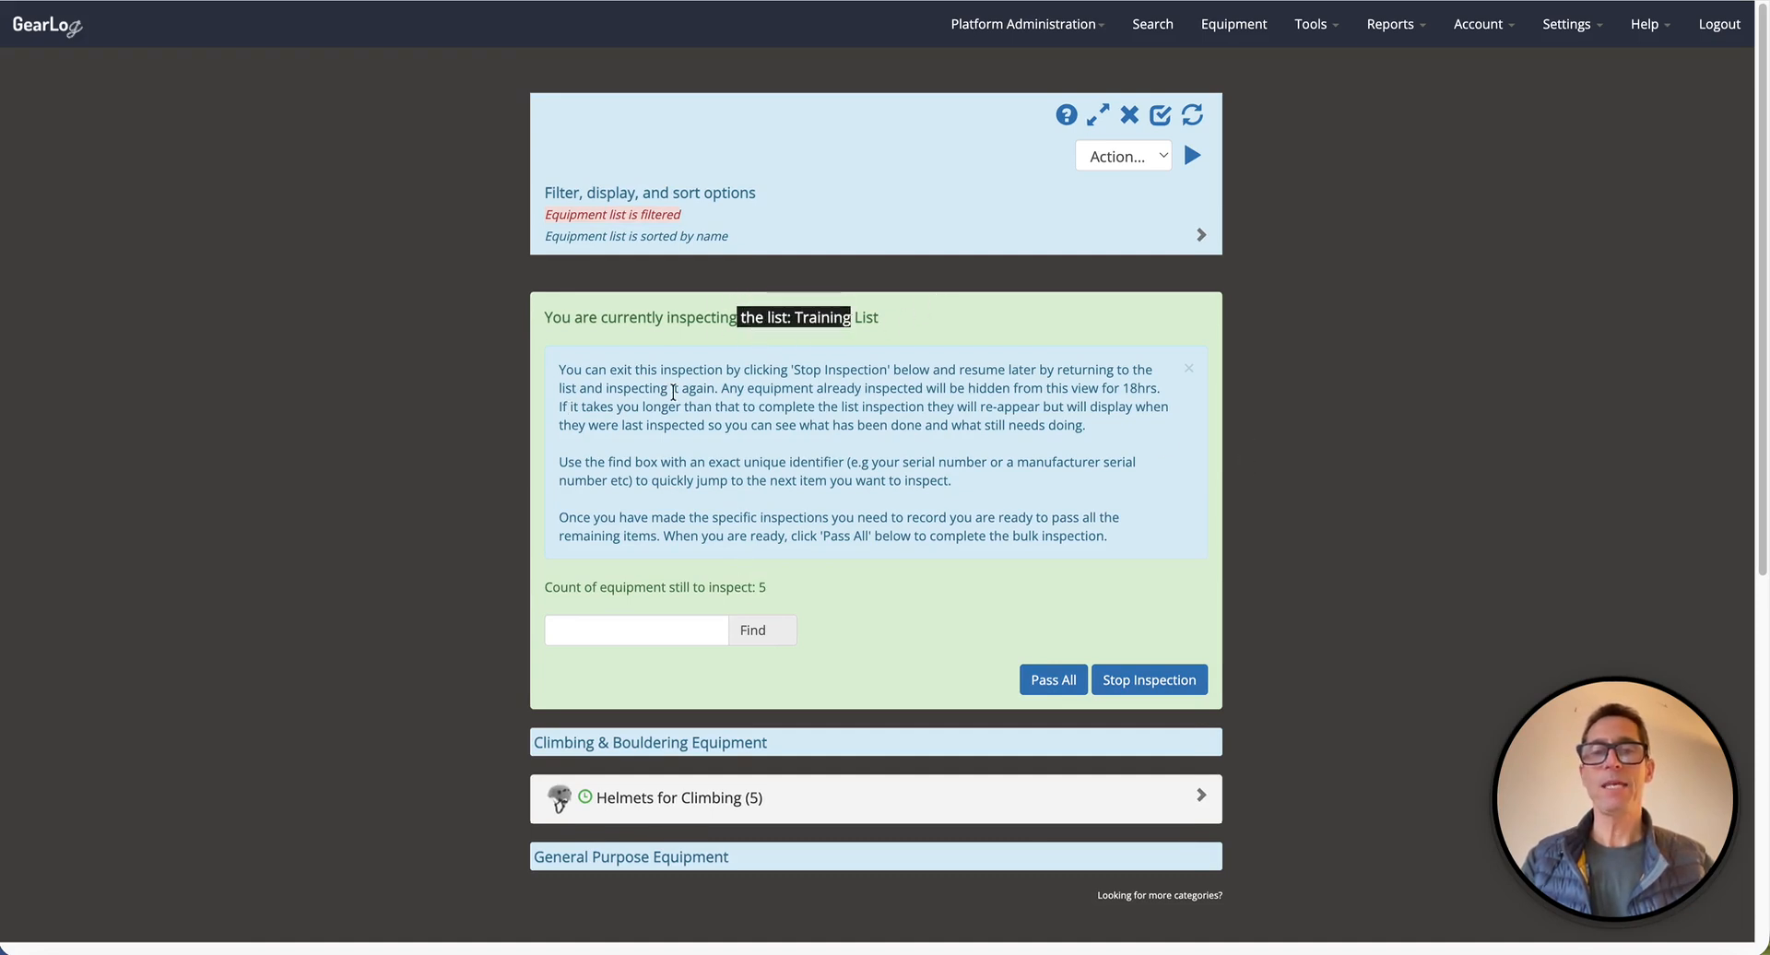
scroll(1035, 605, "down", 3)
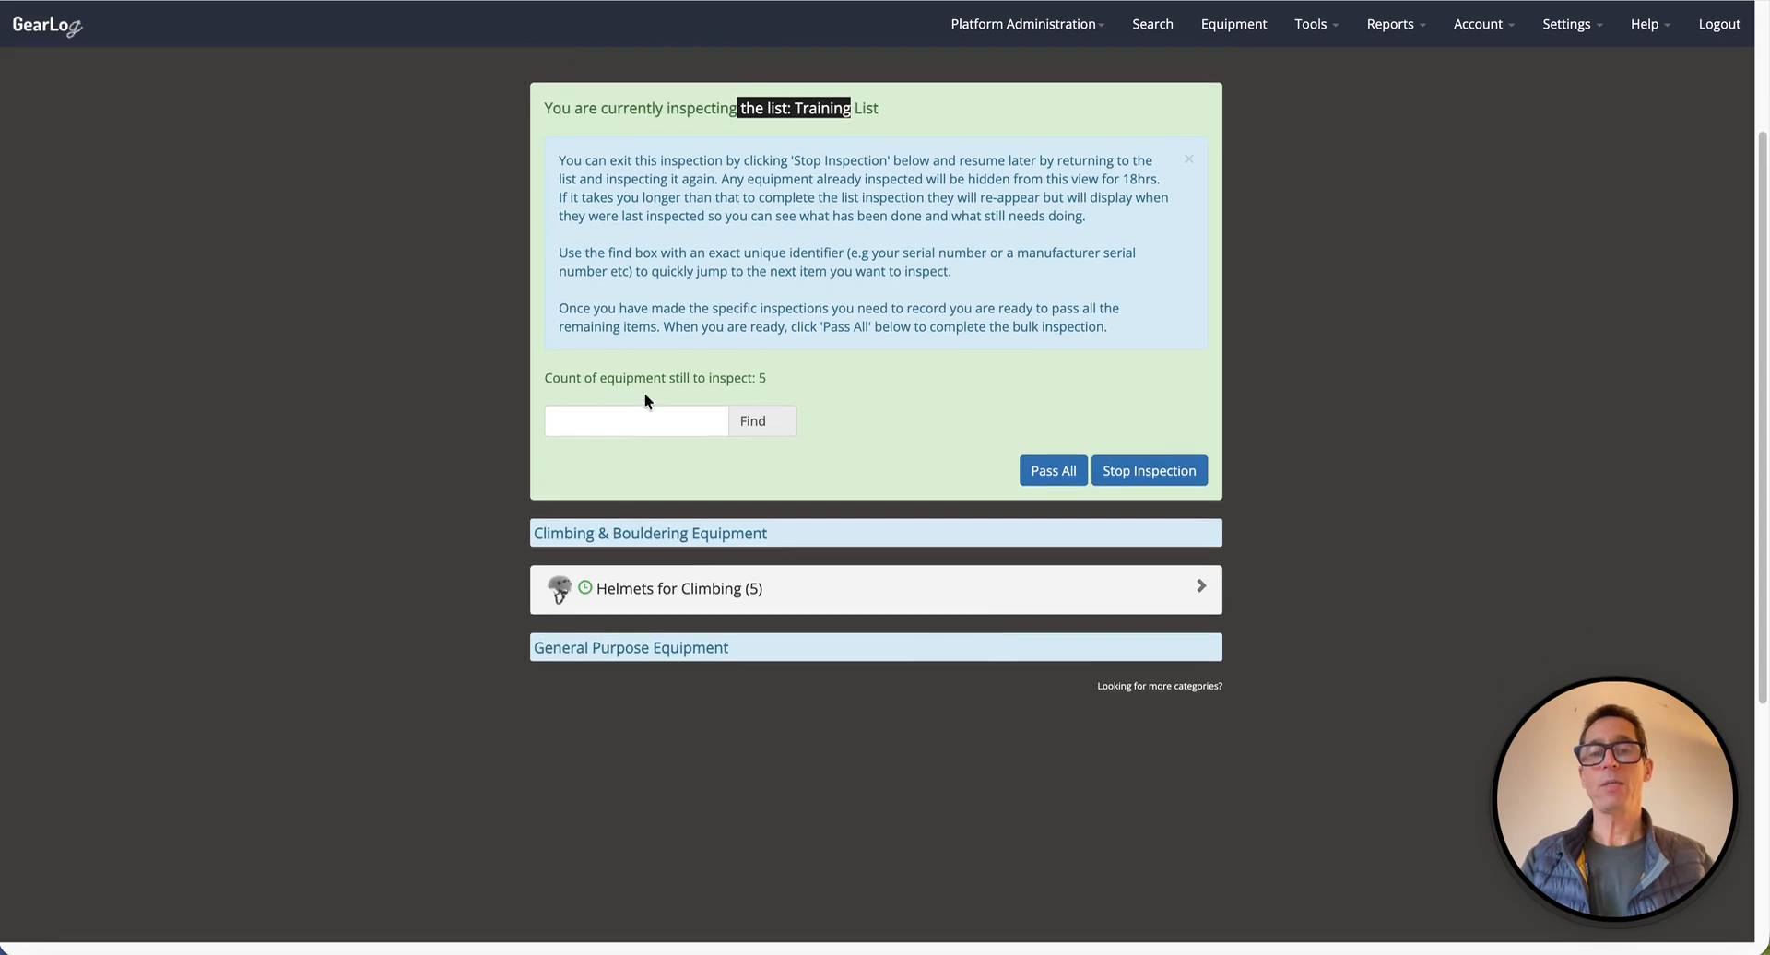
left_click(633, 424)
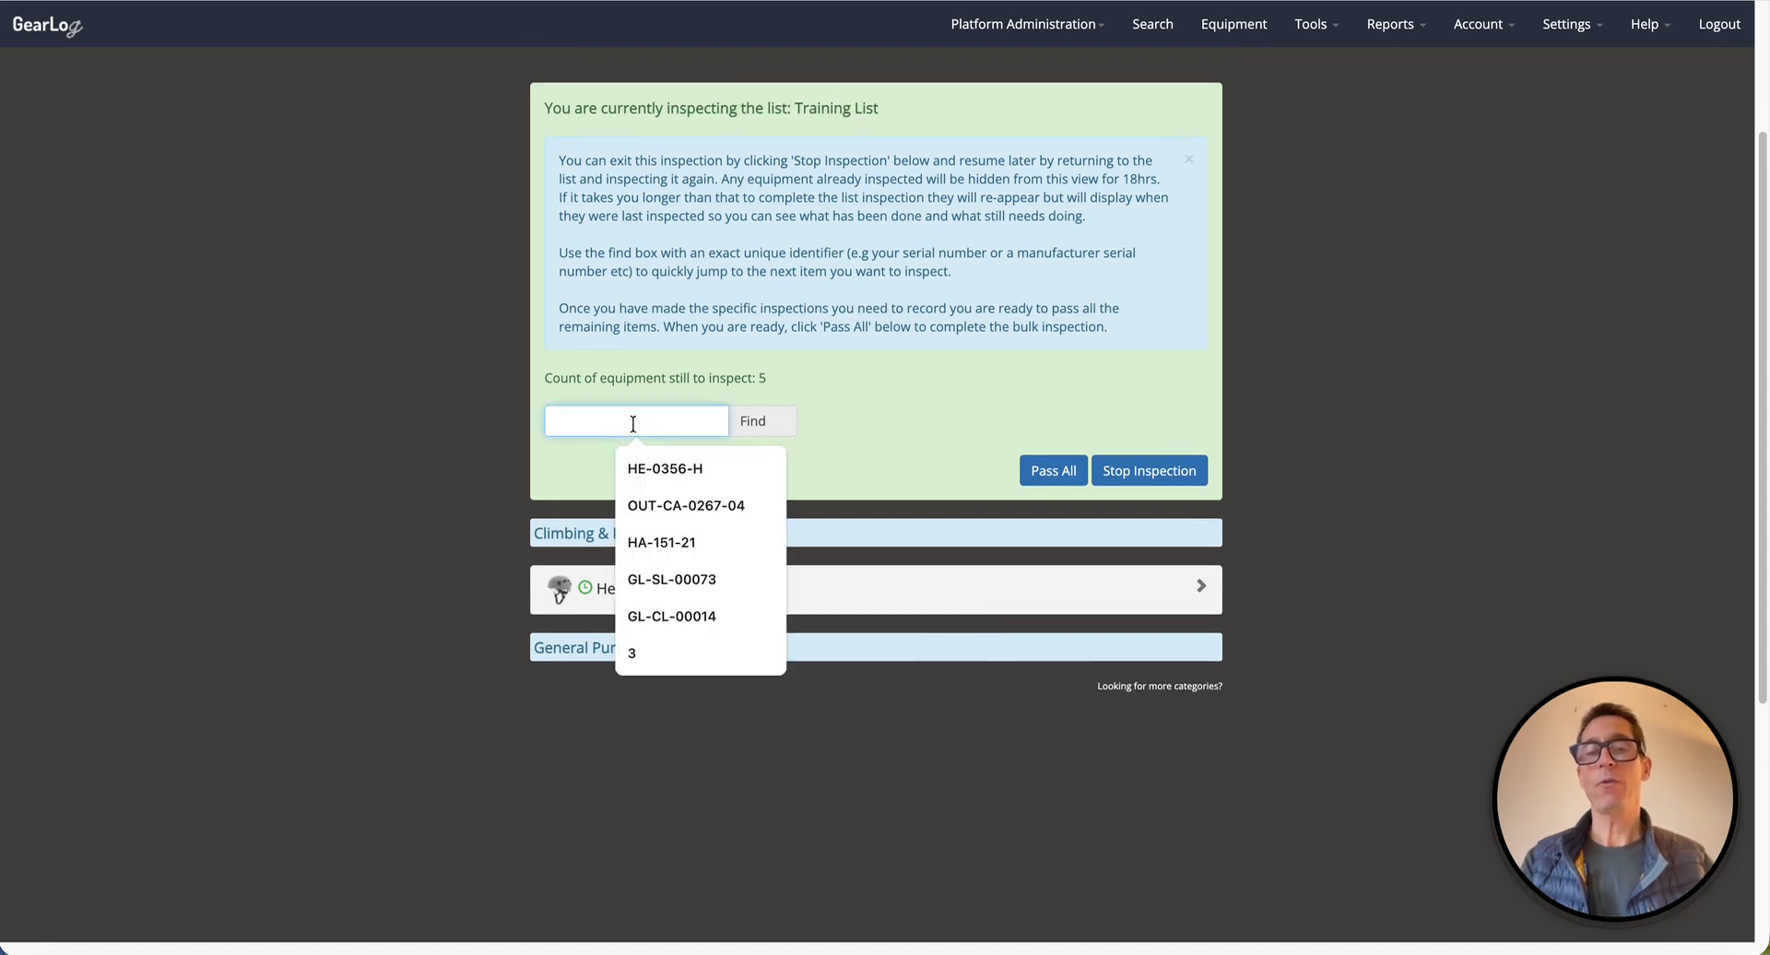
type("GL-HE-00175")
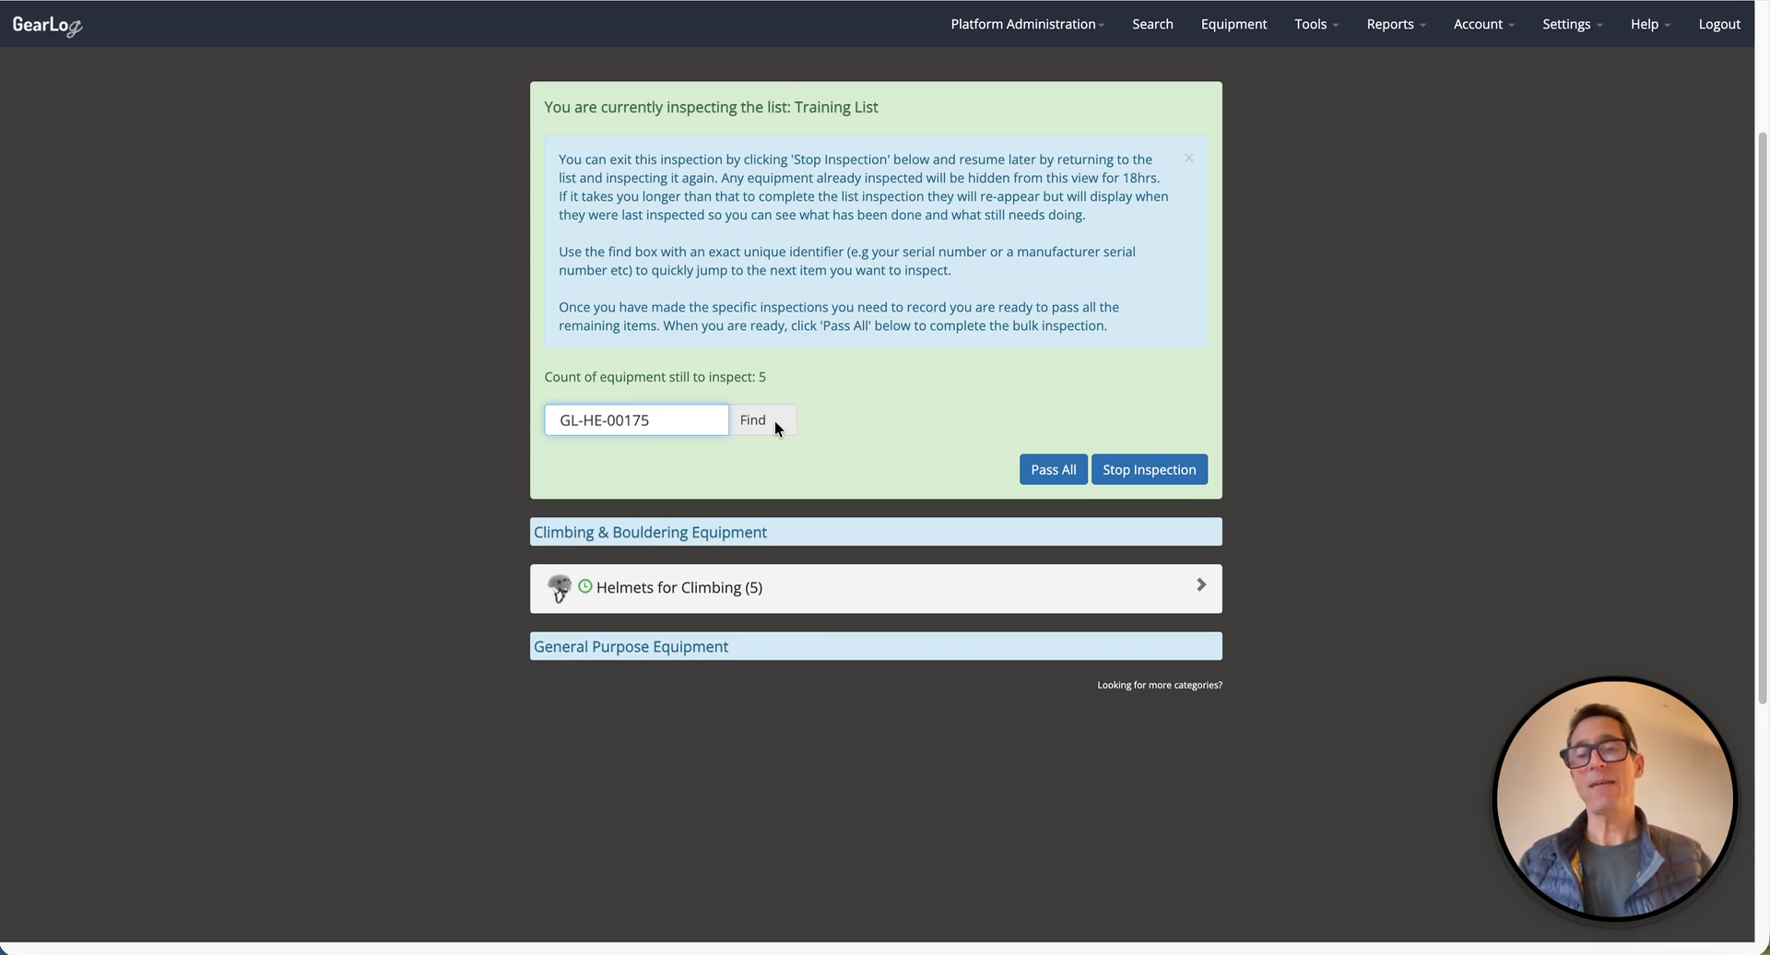
left_click(876, 588)
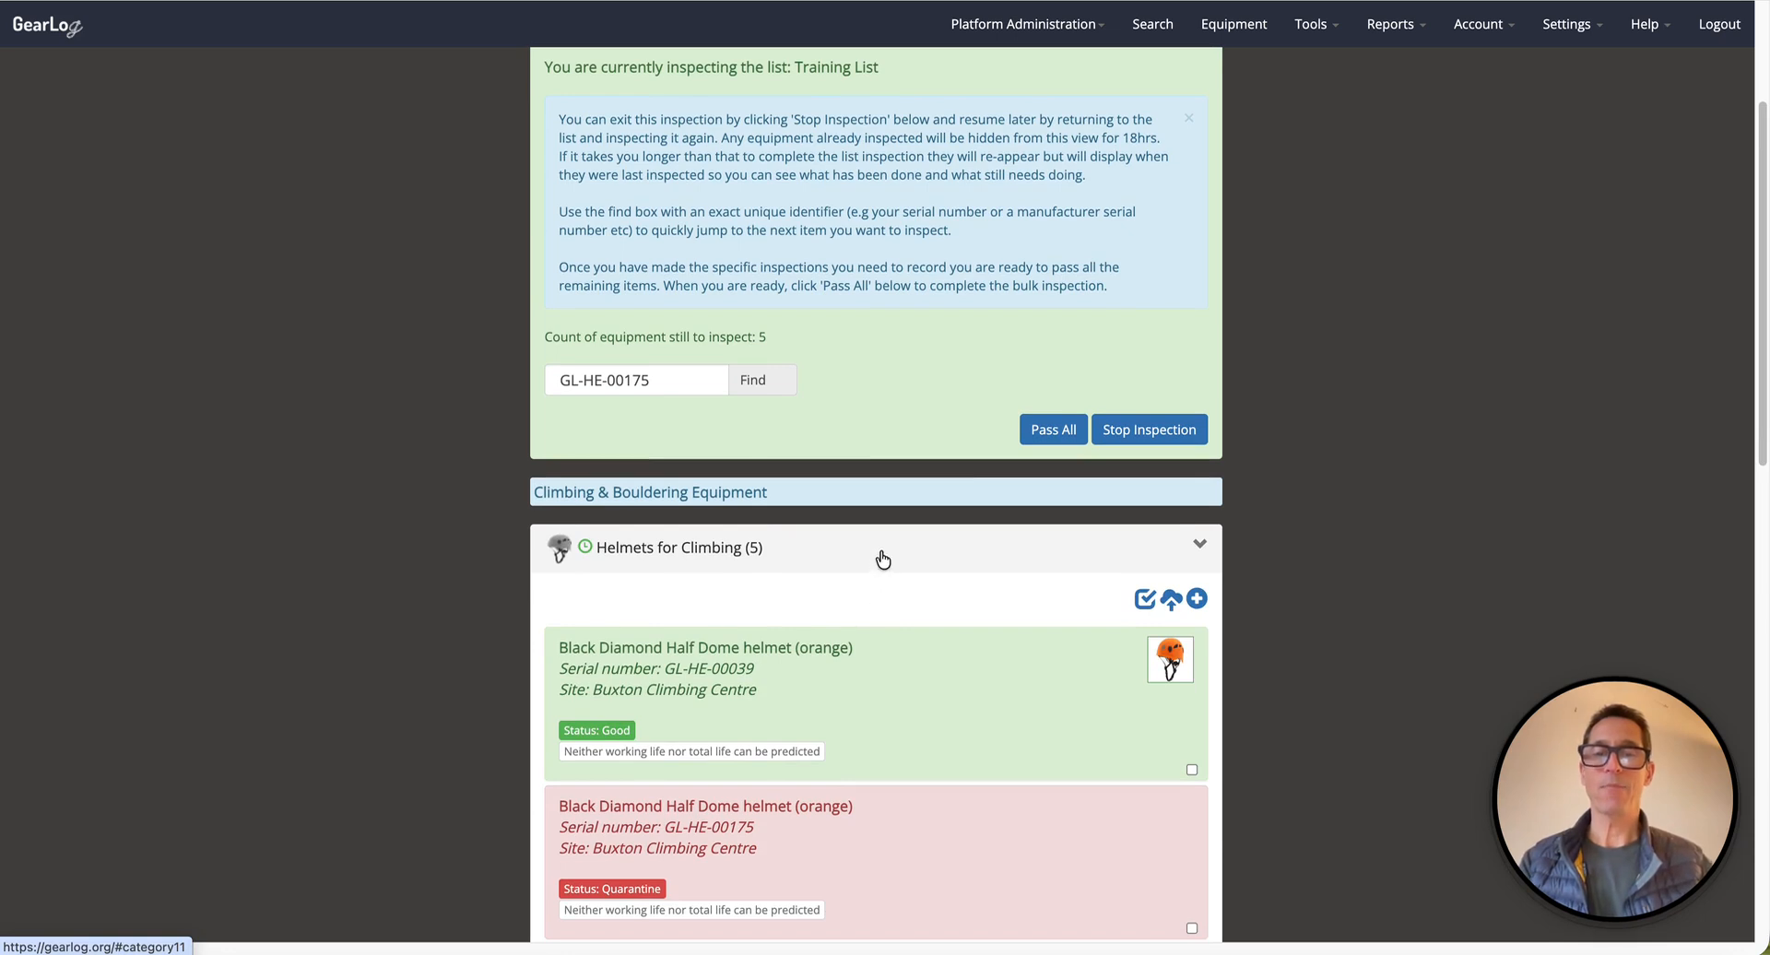
left_click(761, 379)
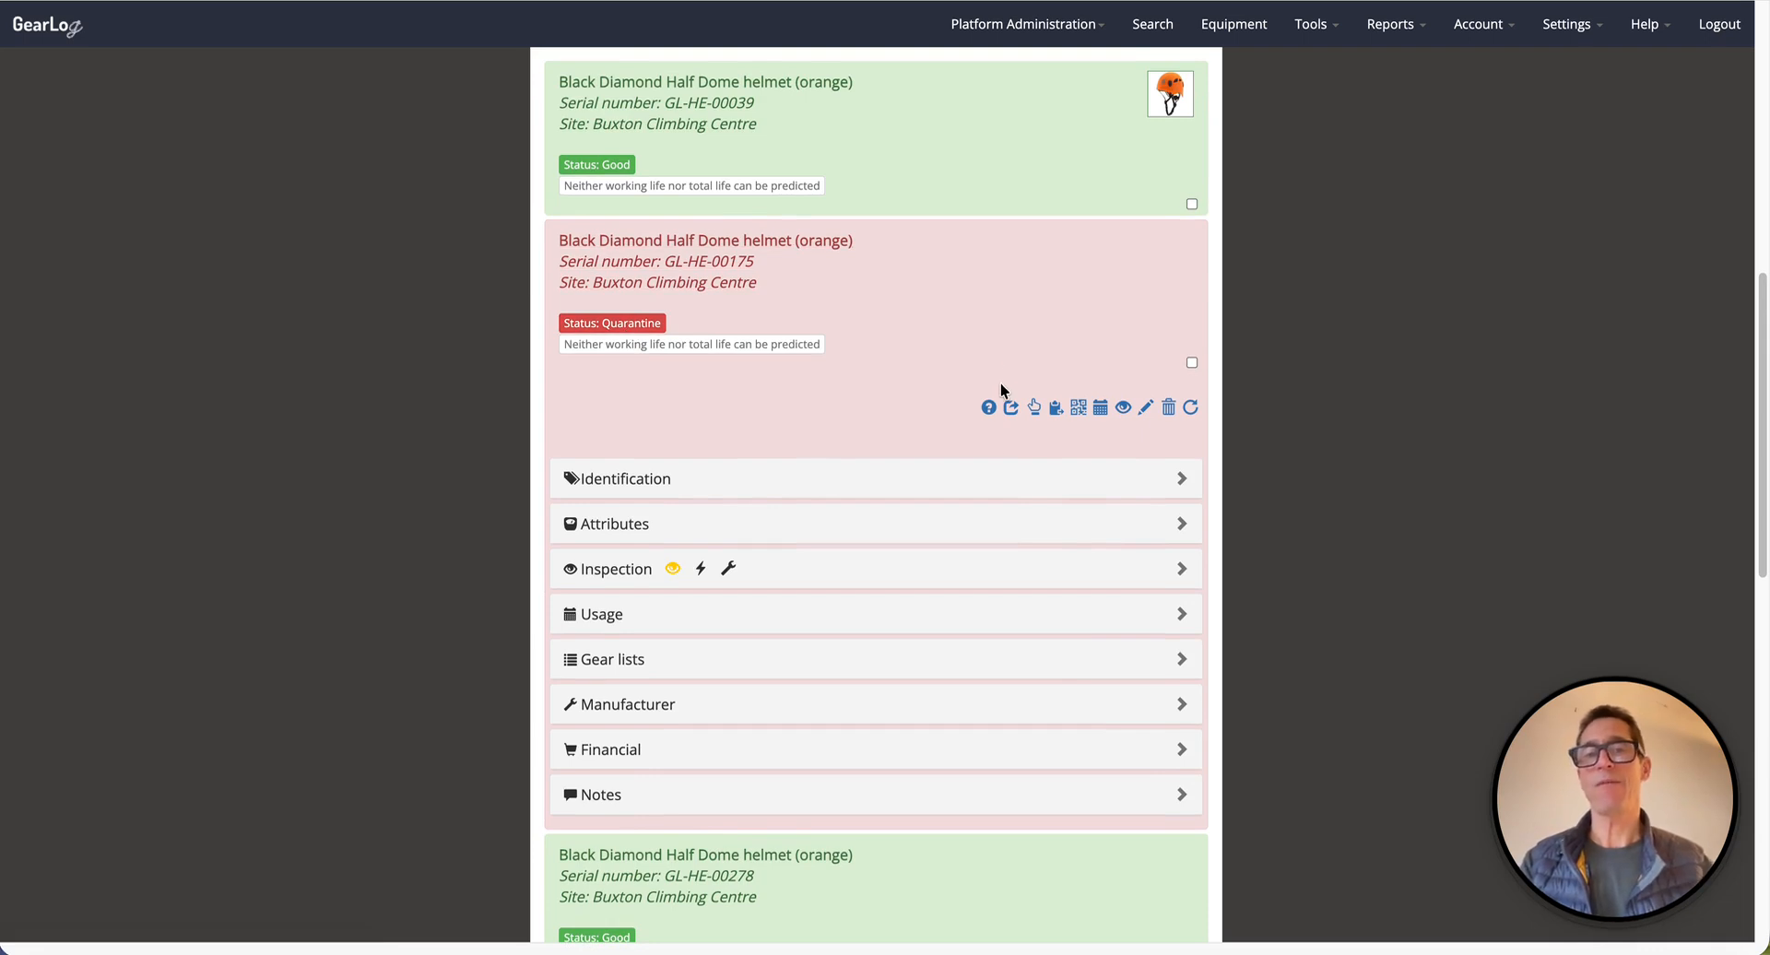
Step: Begin an inspection of helmet GL-HE-00175 without a framework and set its status to Missing
left_click(1124, 408)
left_click(687, 460)
left_click(683, 436)
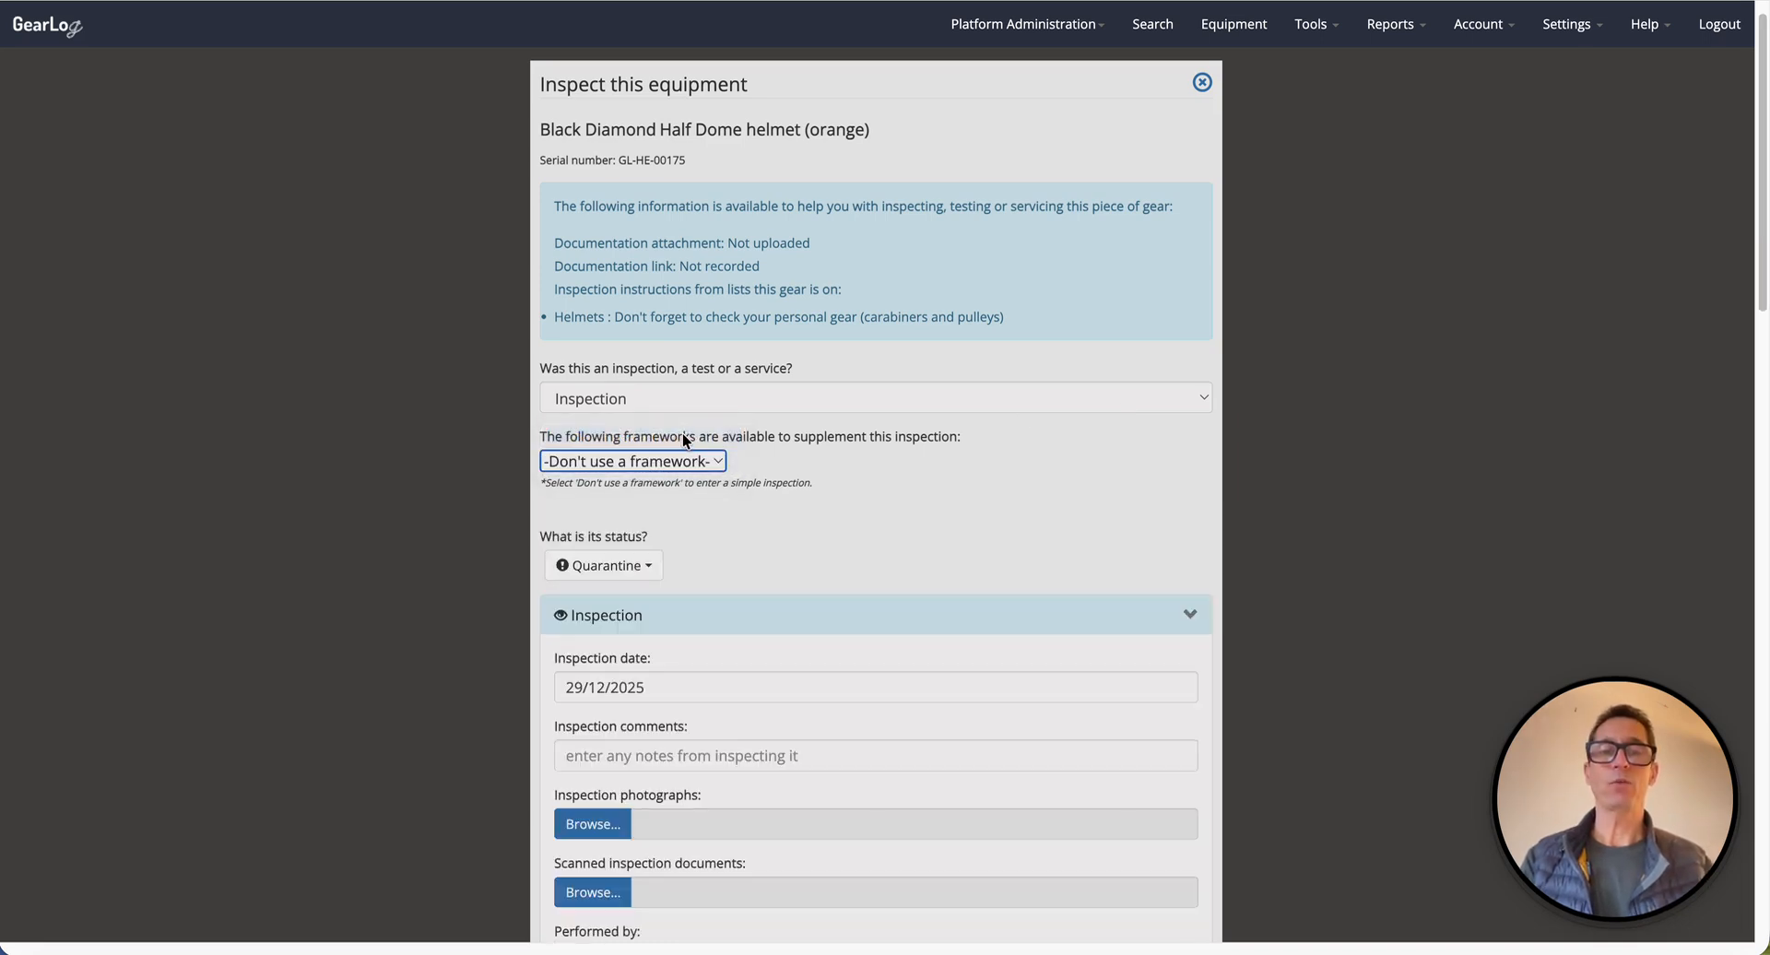
scroll(687, 456, "down", 2)
left_click(604, 479)
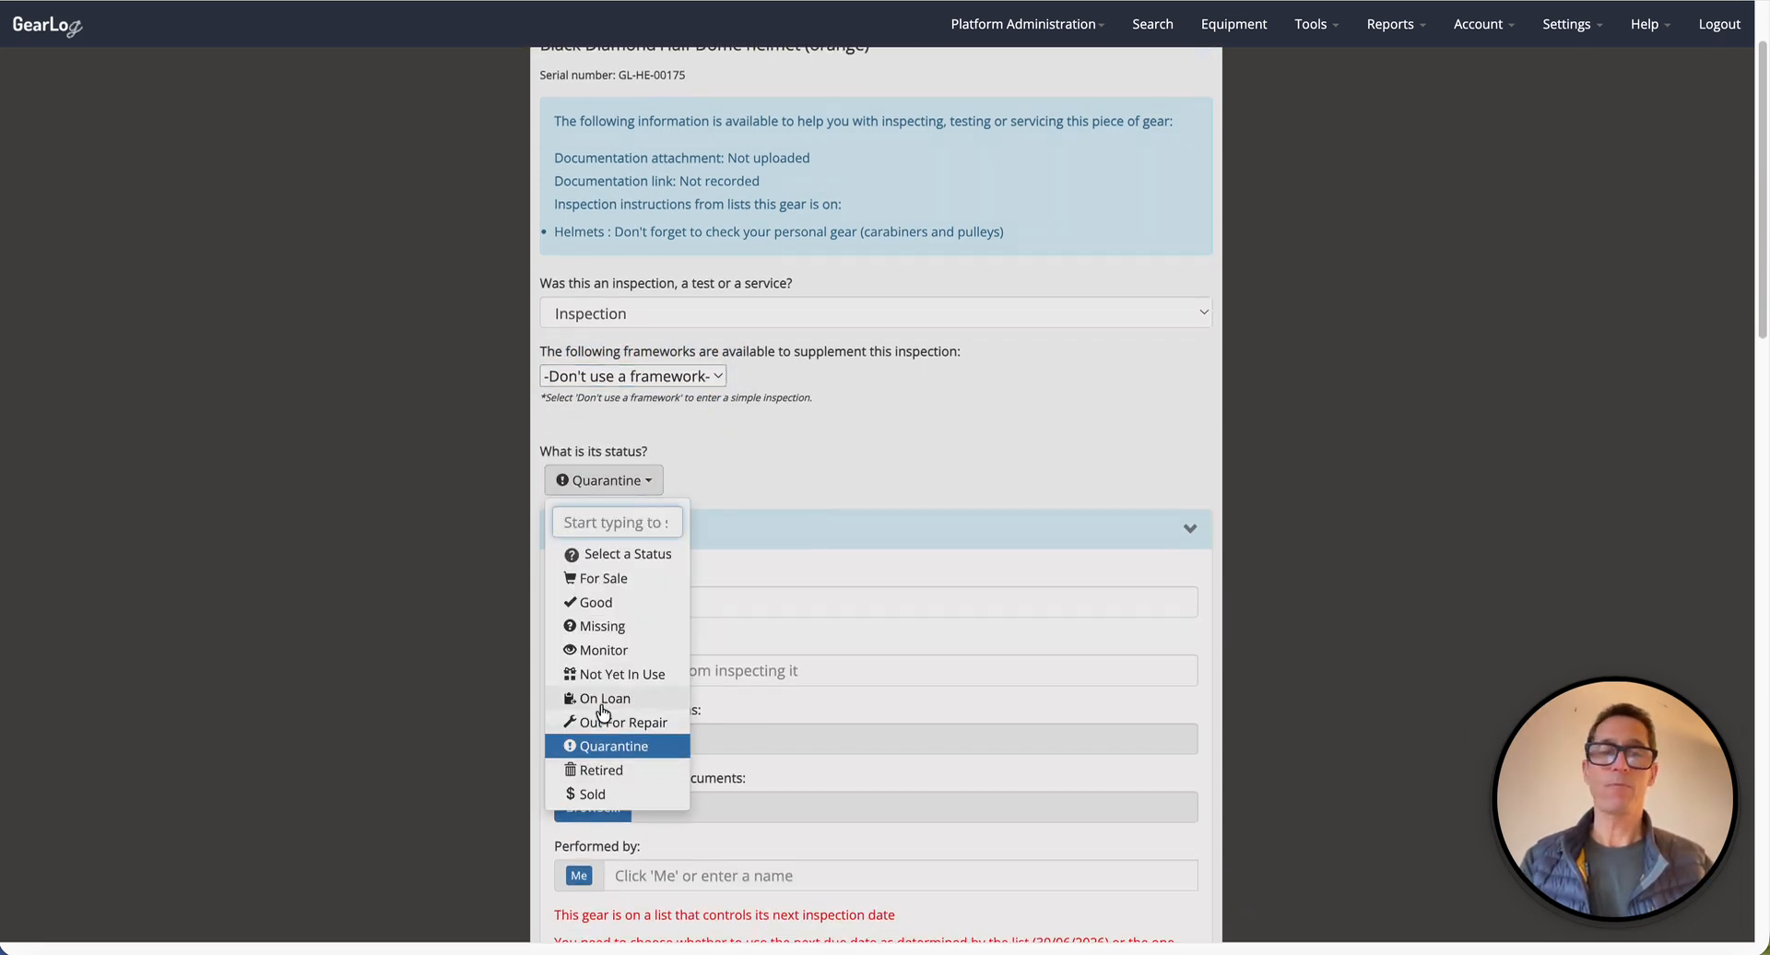
left_click(600, 626)
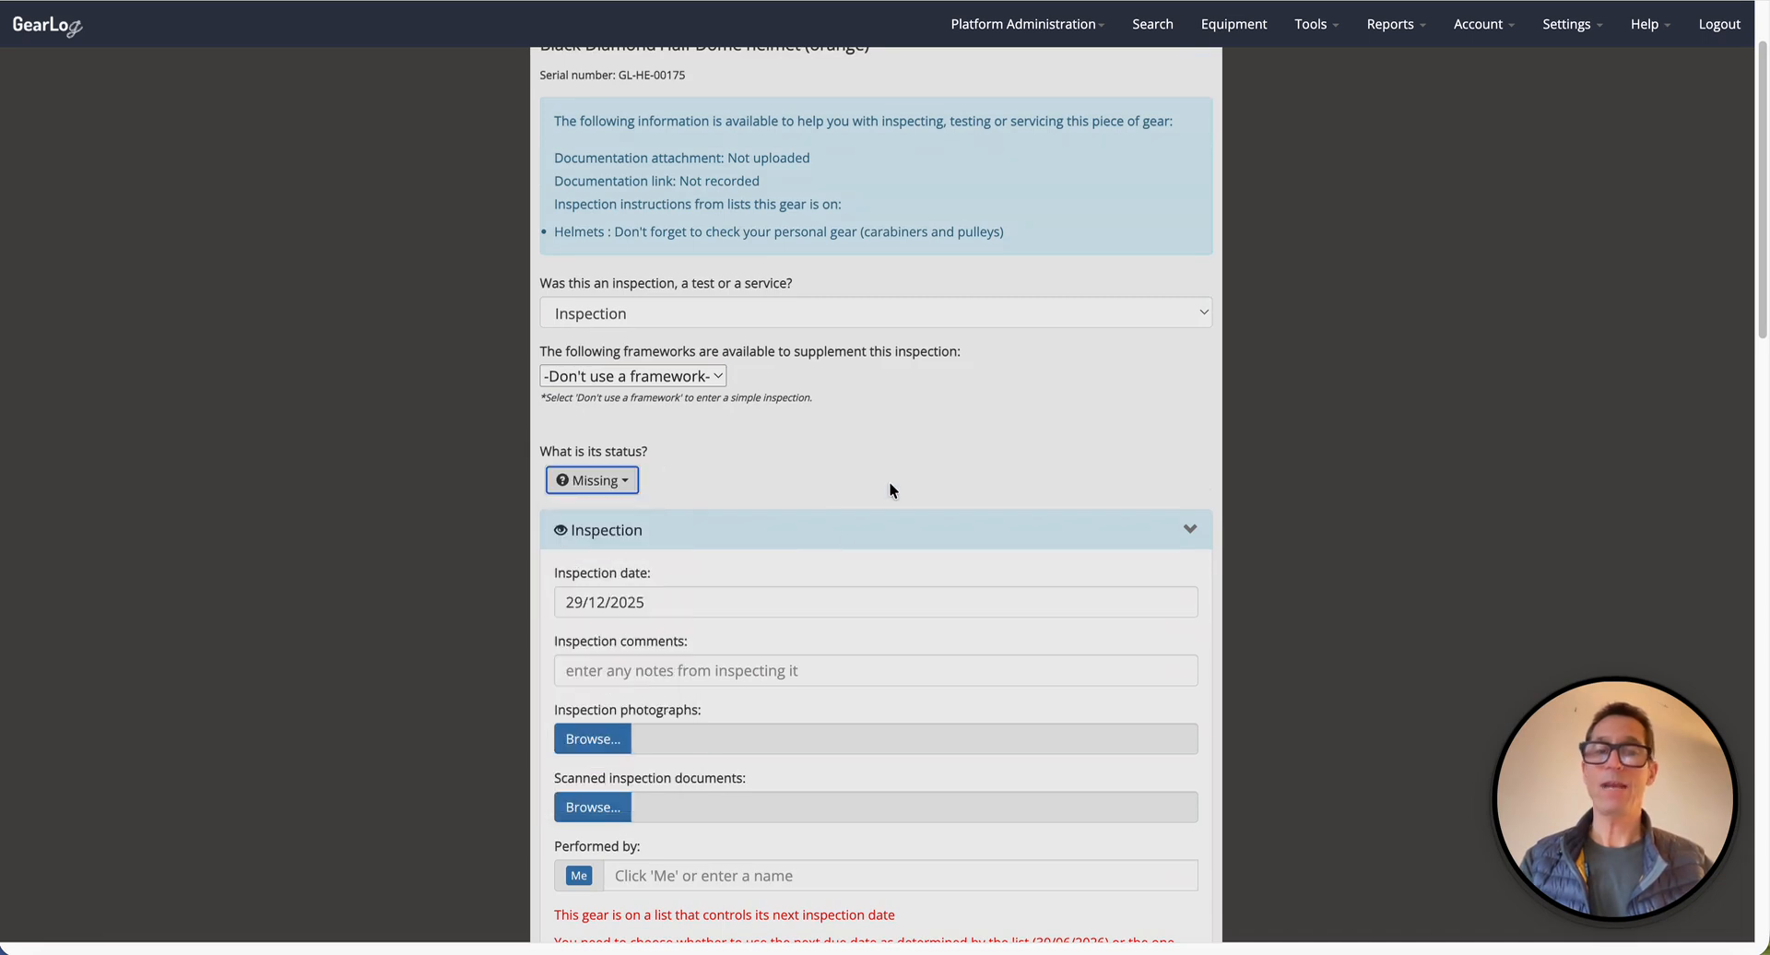
Step: Record yourself as the person who performed the helmet's inspection and save the inspection
scroll(889, 452, "down", 4)
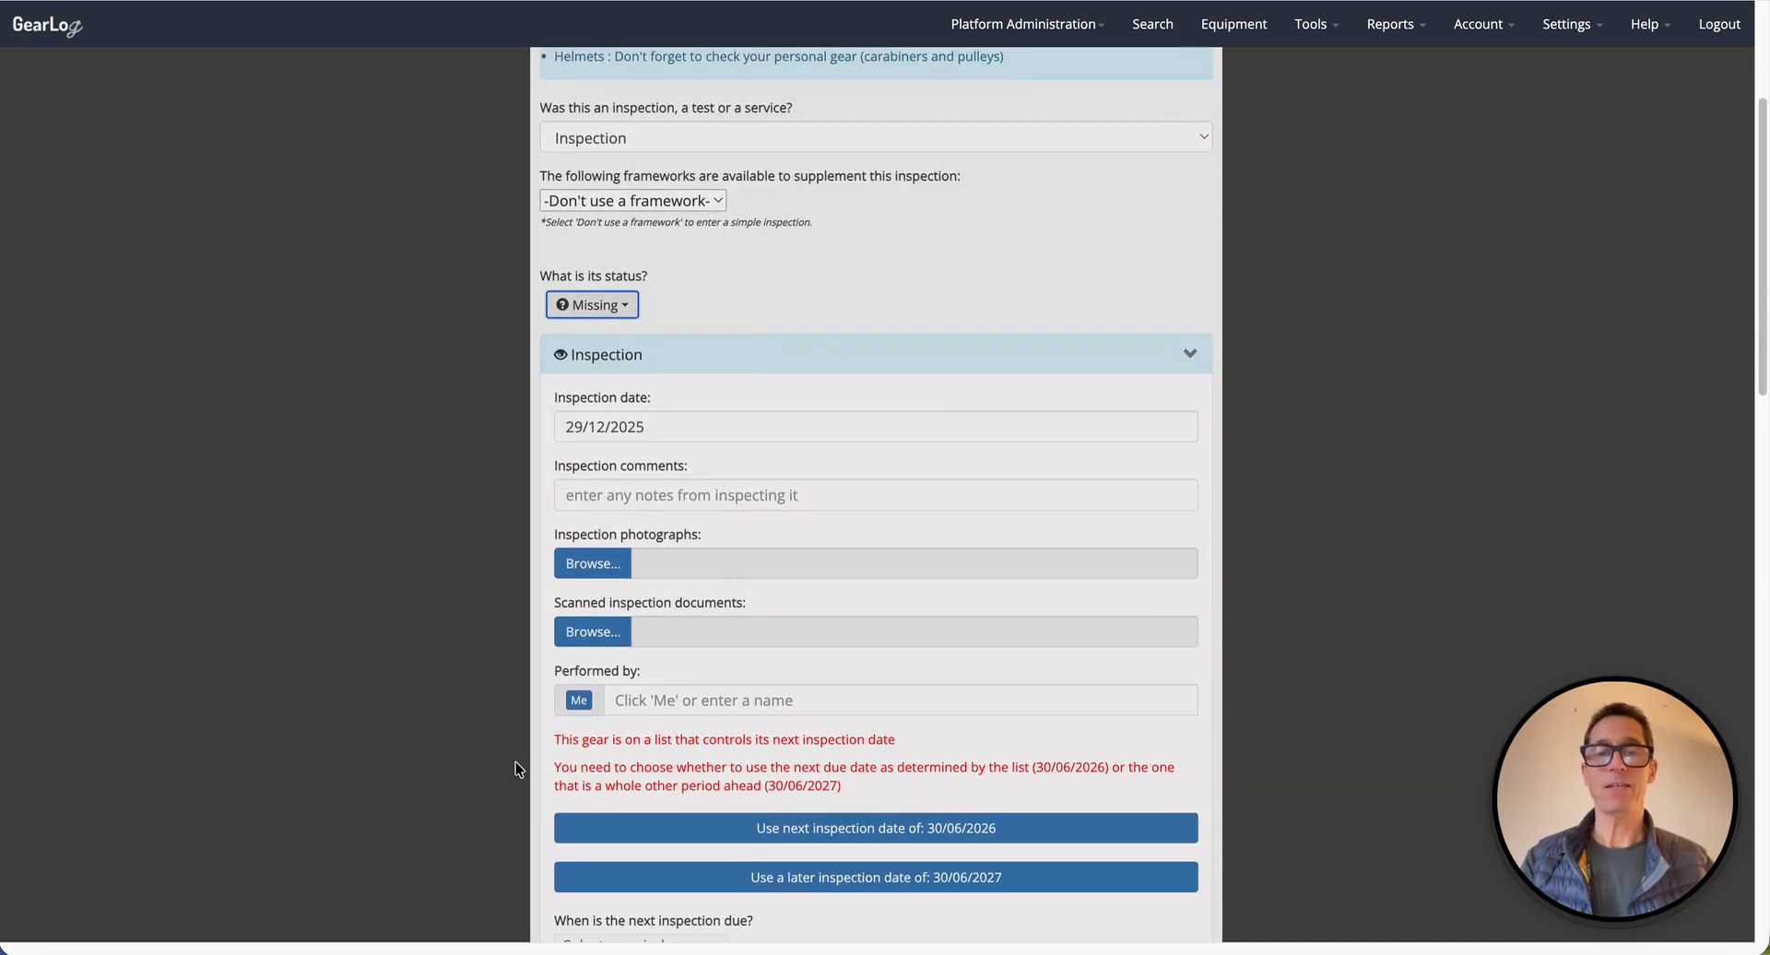
left_click(579, 702)
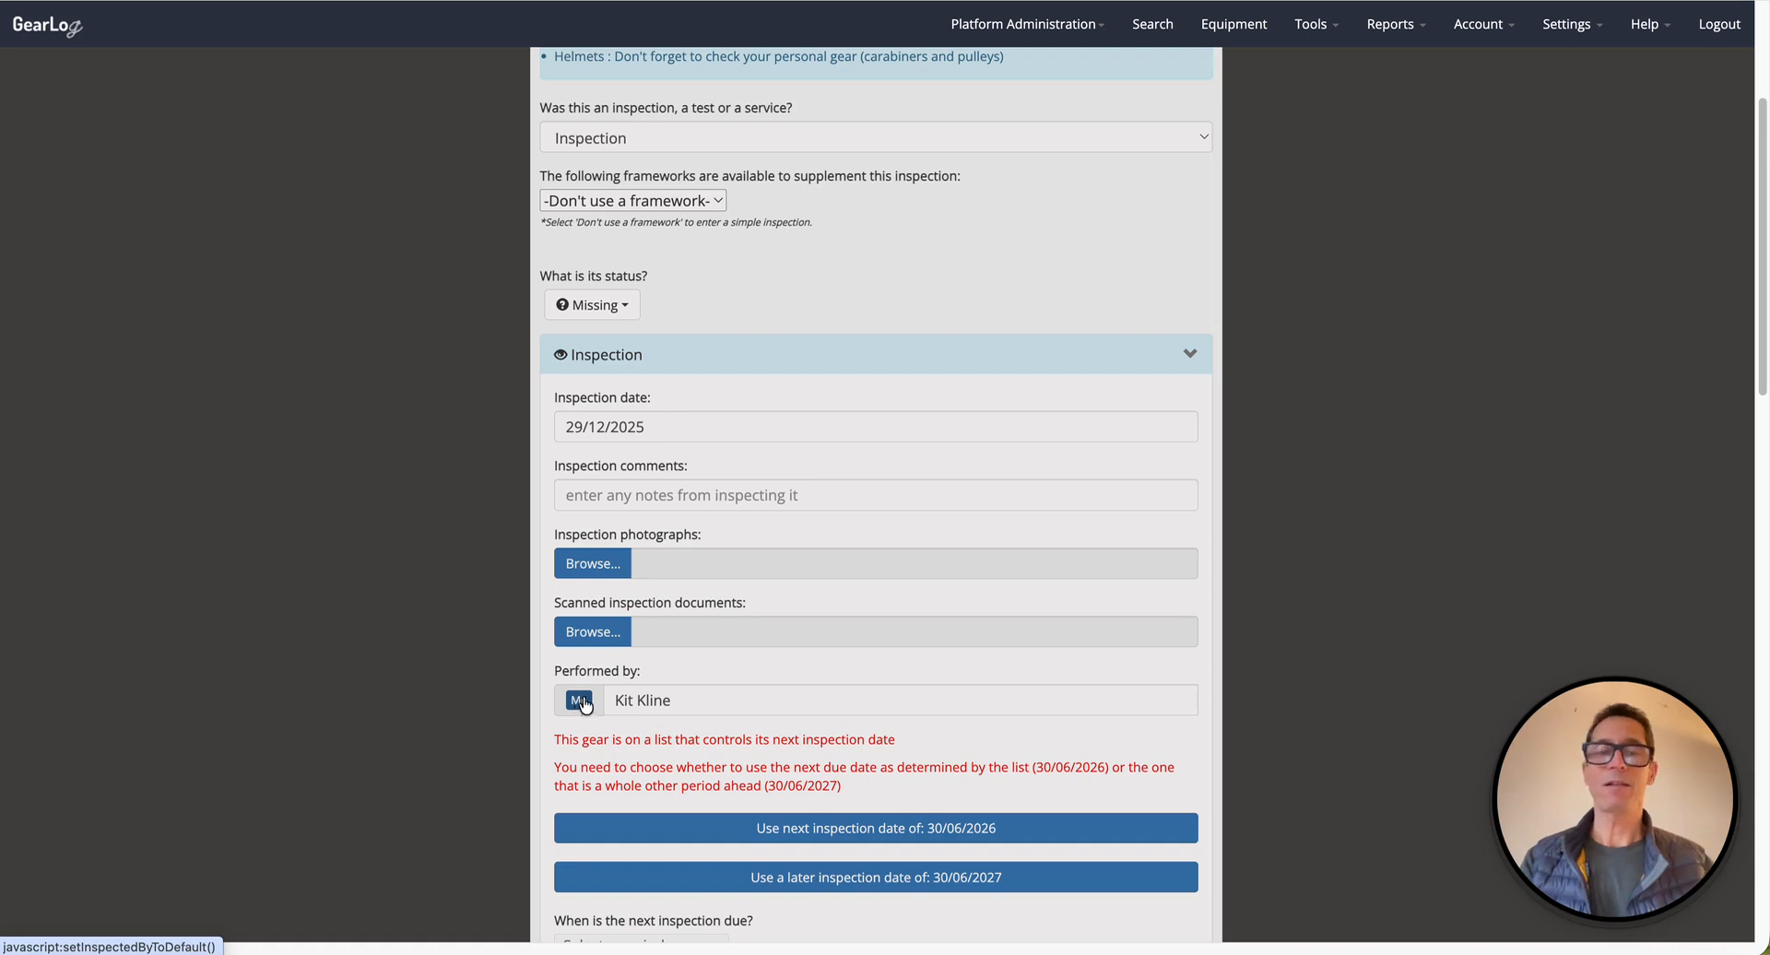
scroll(833, 621, "down", 8)
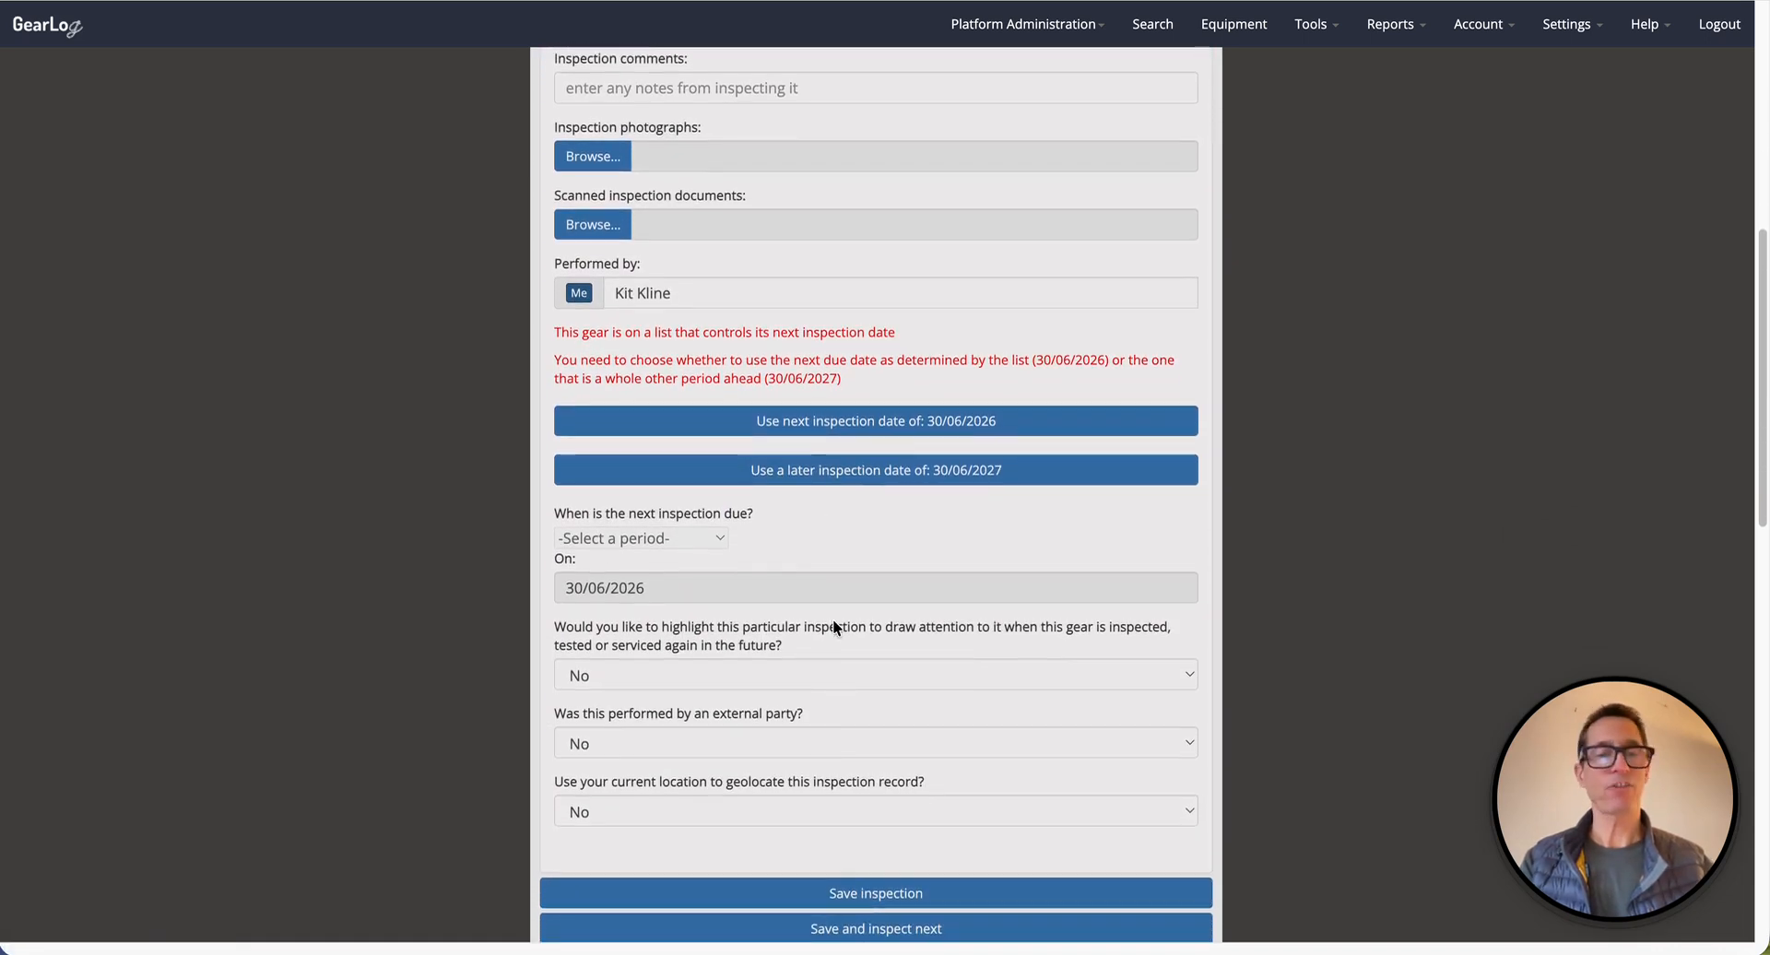
left_click(645, 540)
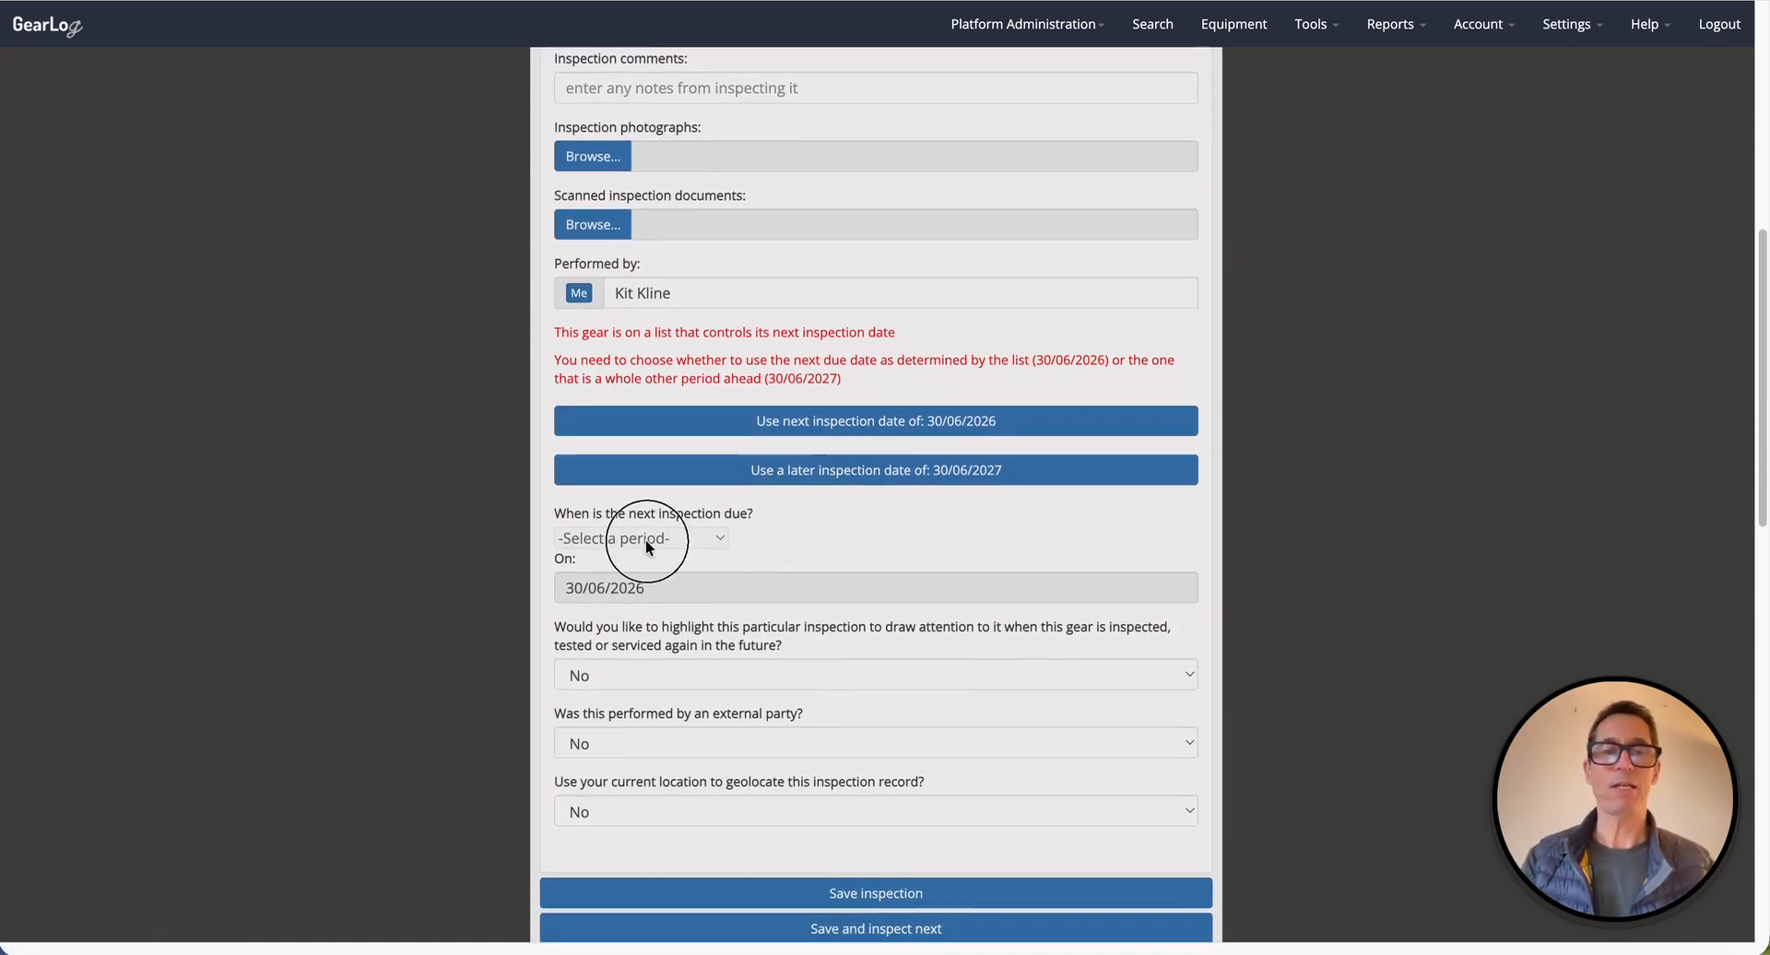
scroll(900, 660, "down", 2)
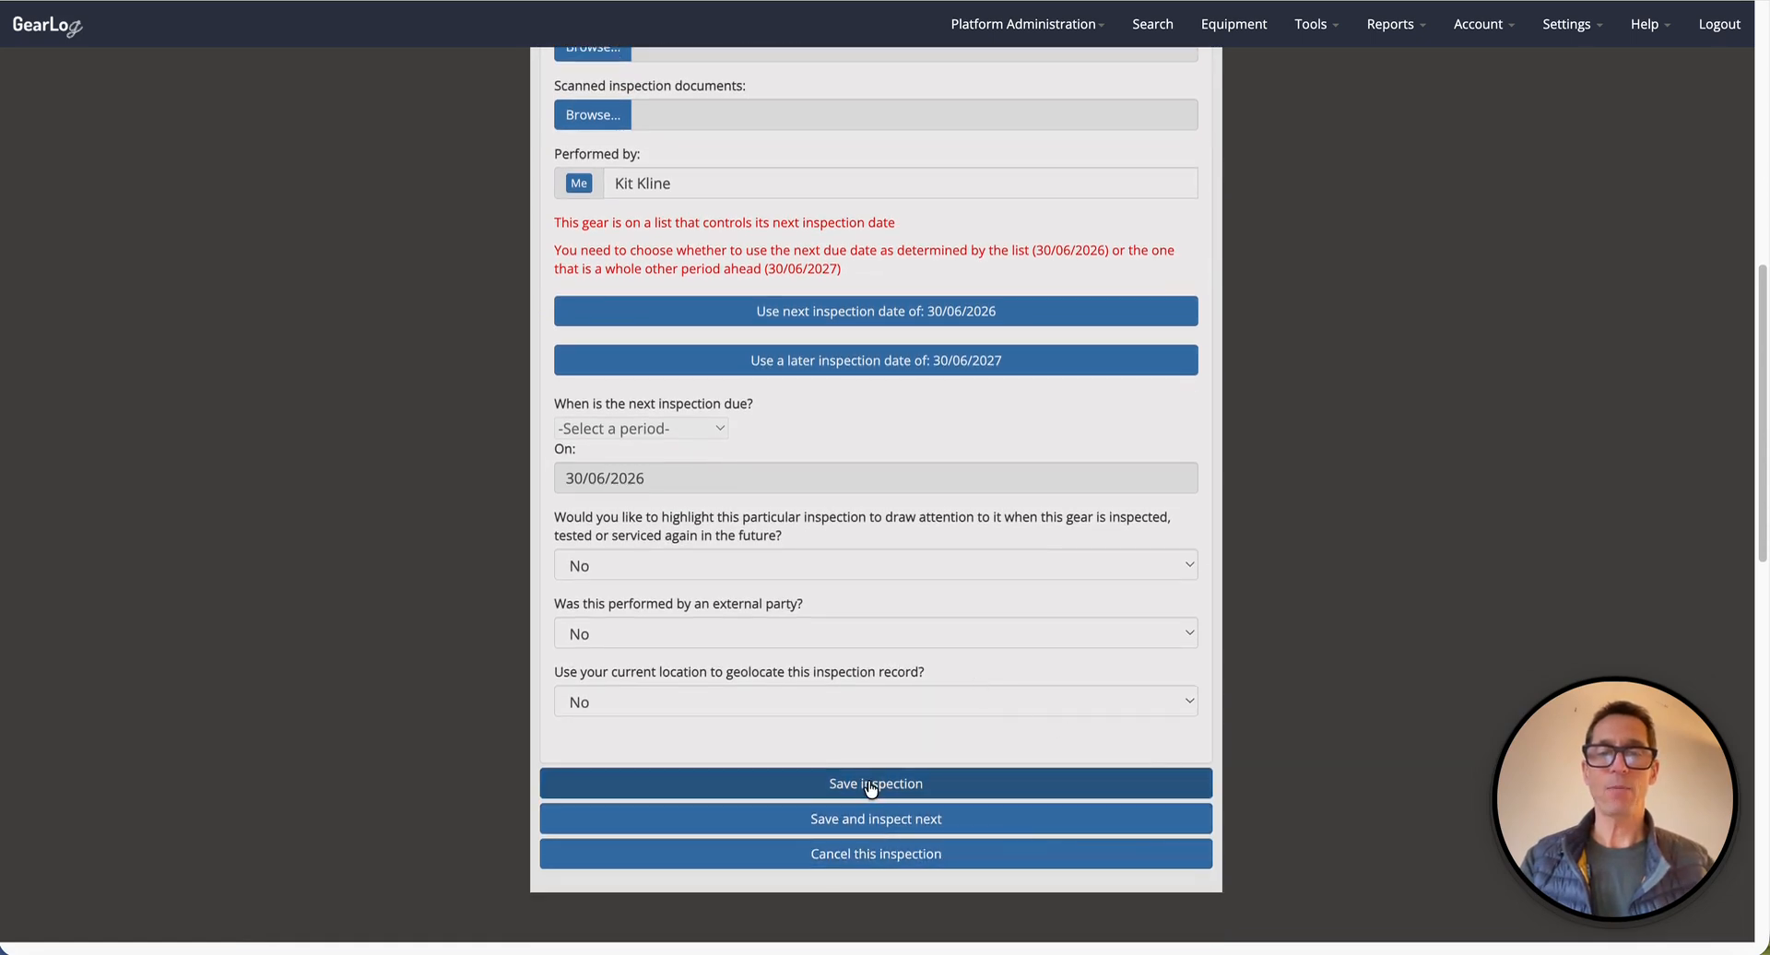
left_click(871, 786)
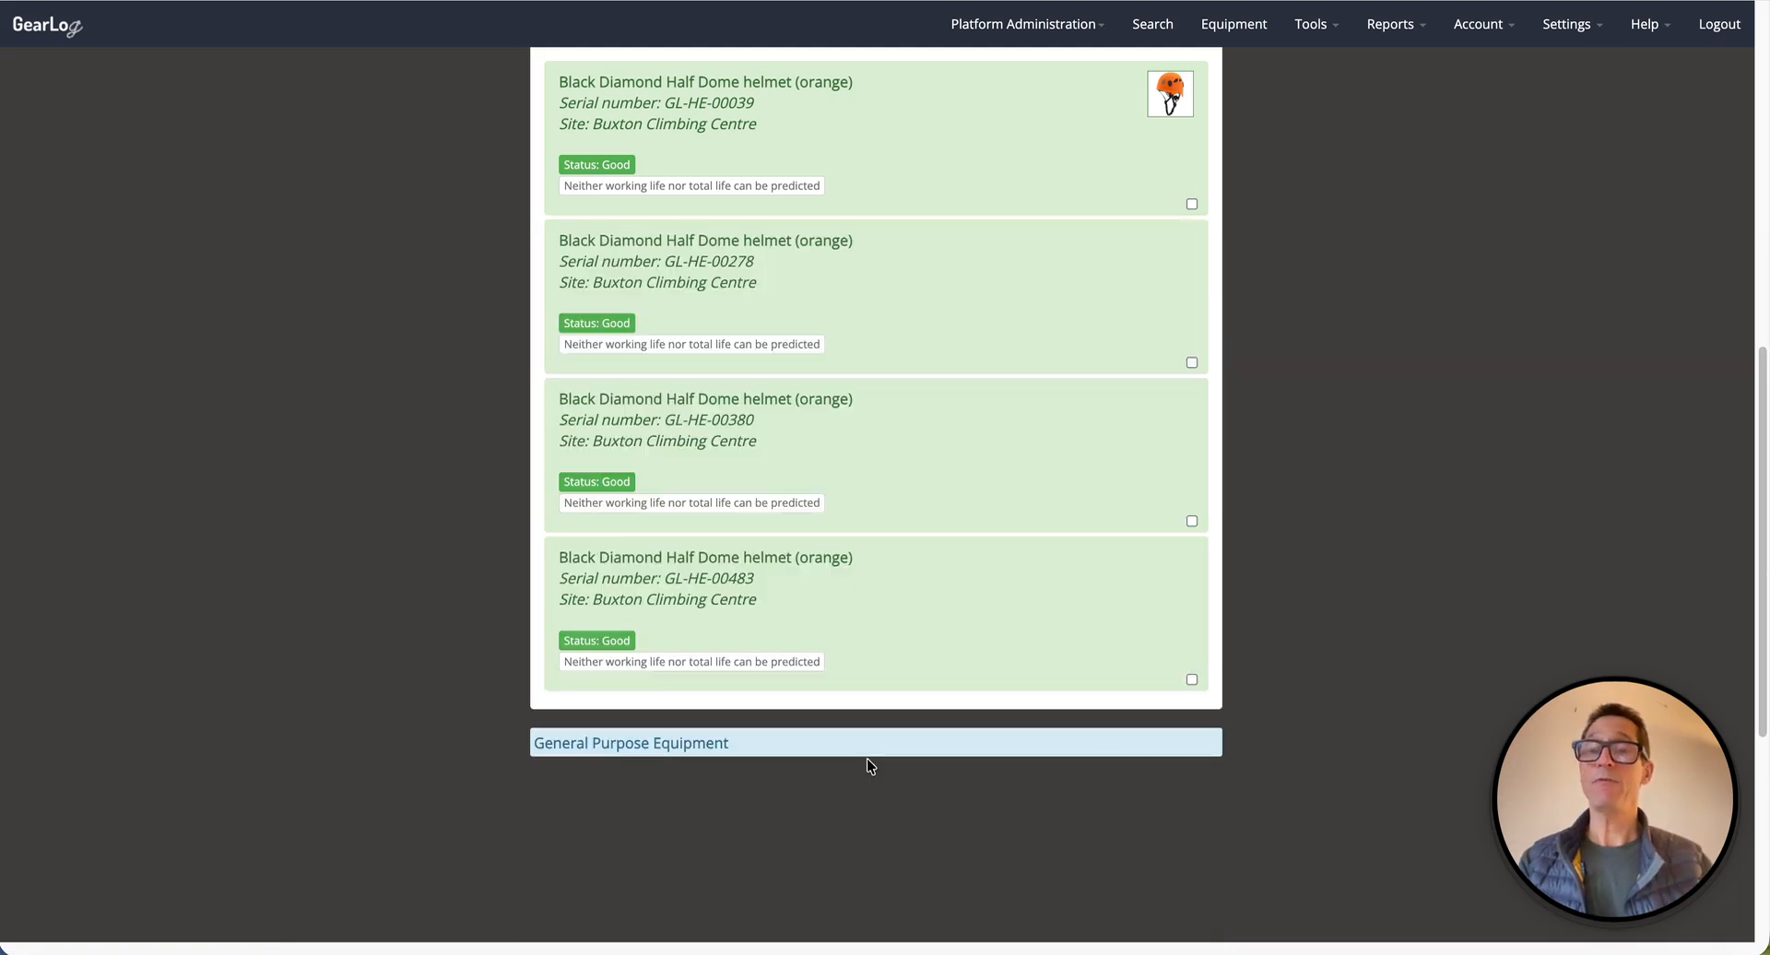
scroll(867, 758, "up", 3)
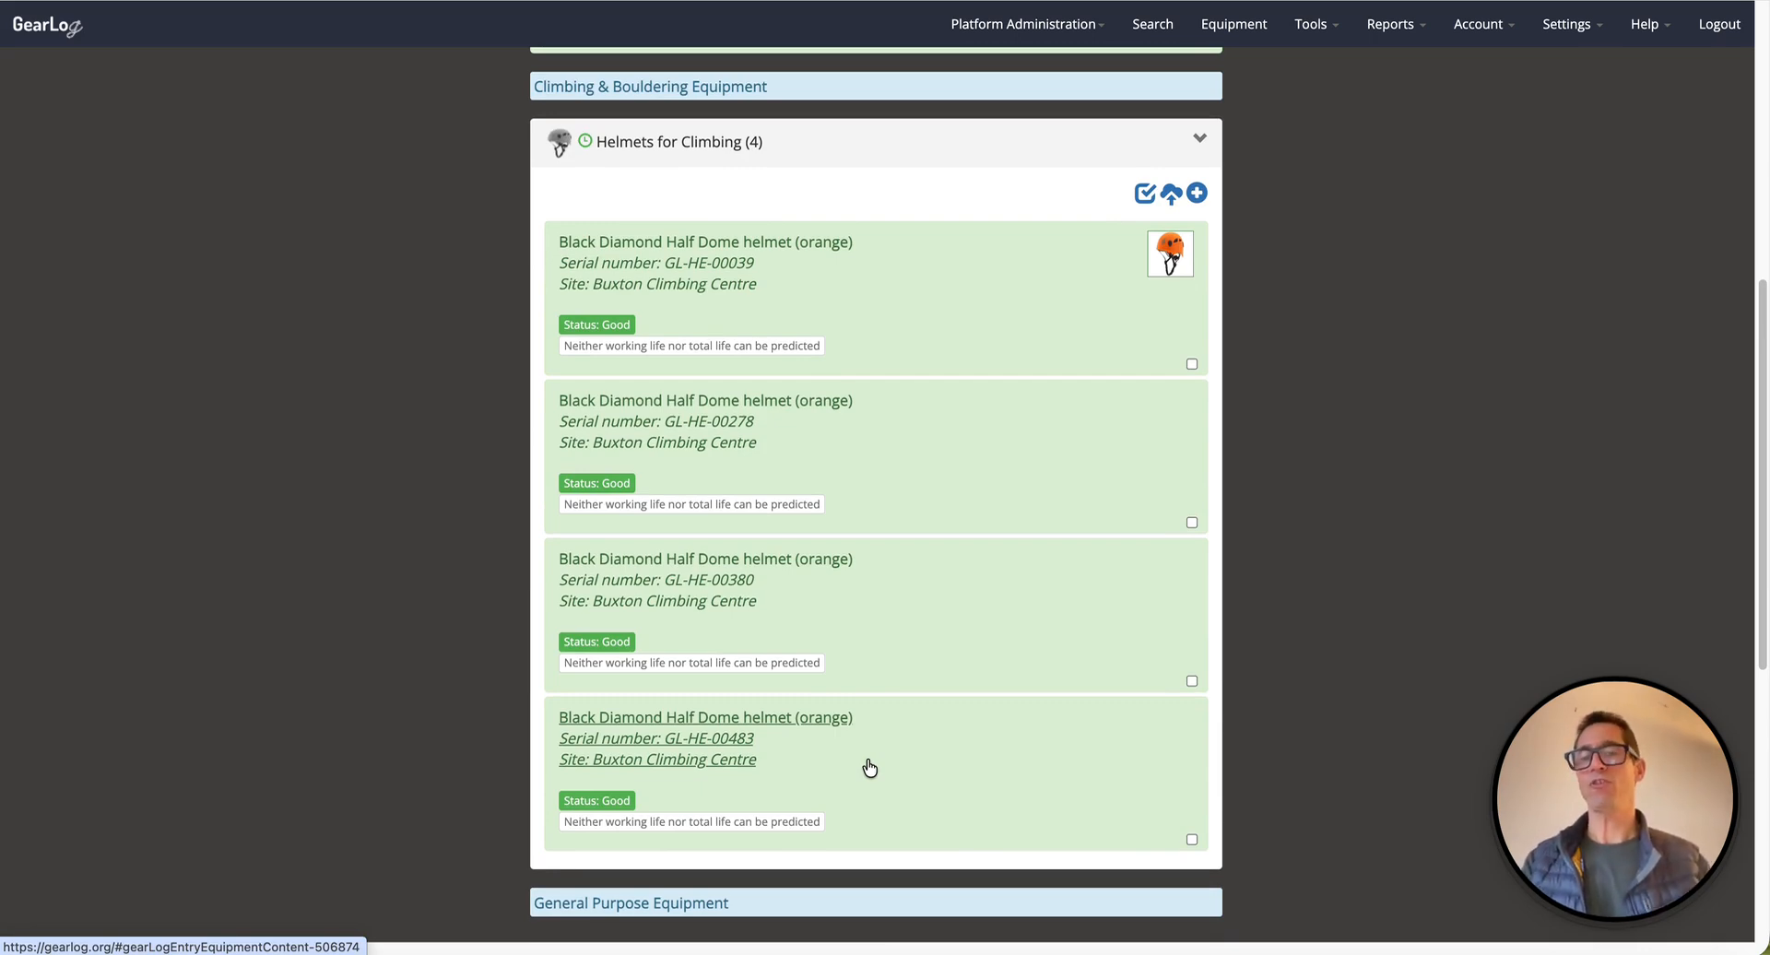
Step: Proceed to pass all the remaining equipment in the Training List's bulk inspection
scroll(869, 767, "up", 9)
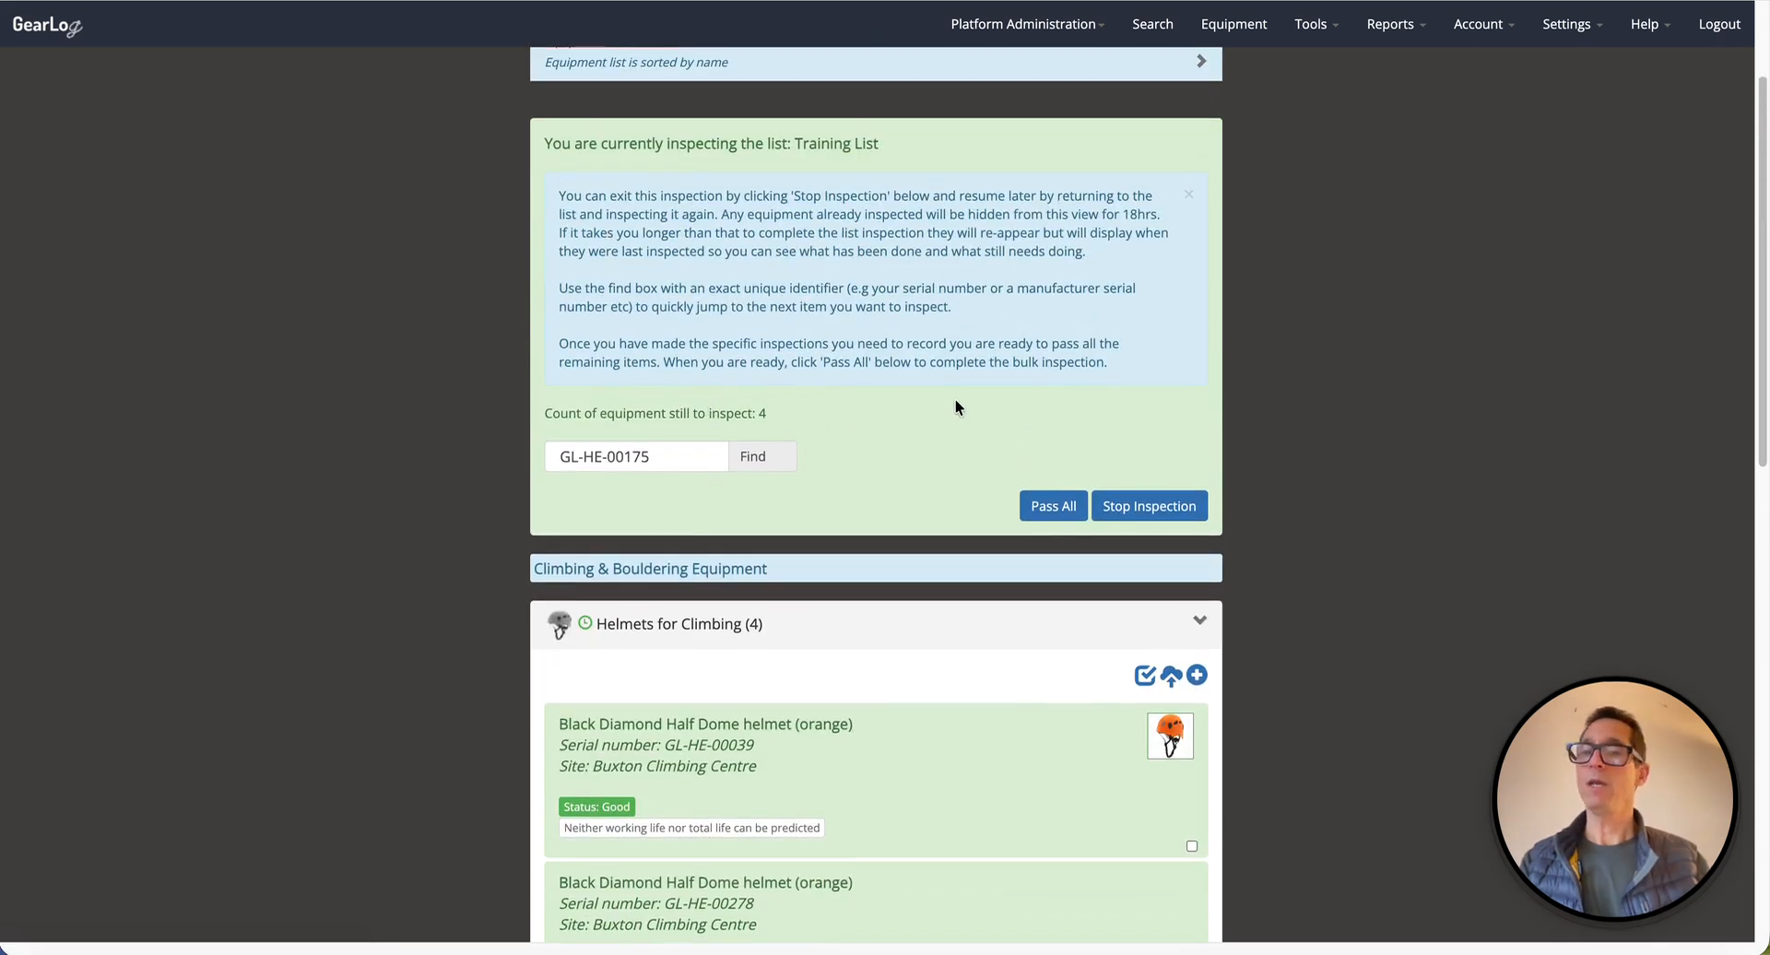
scroll(955, 399, "down", 4)
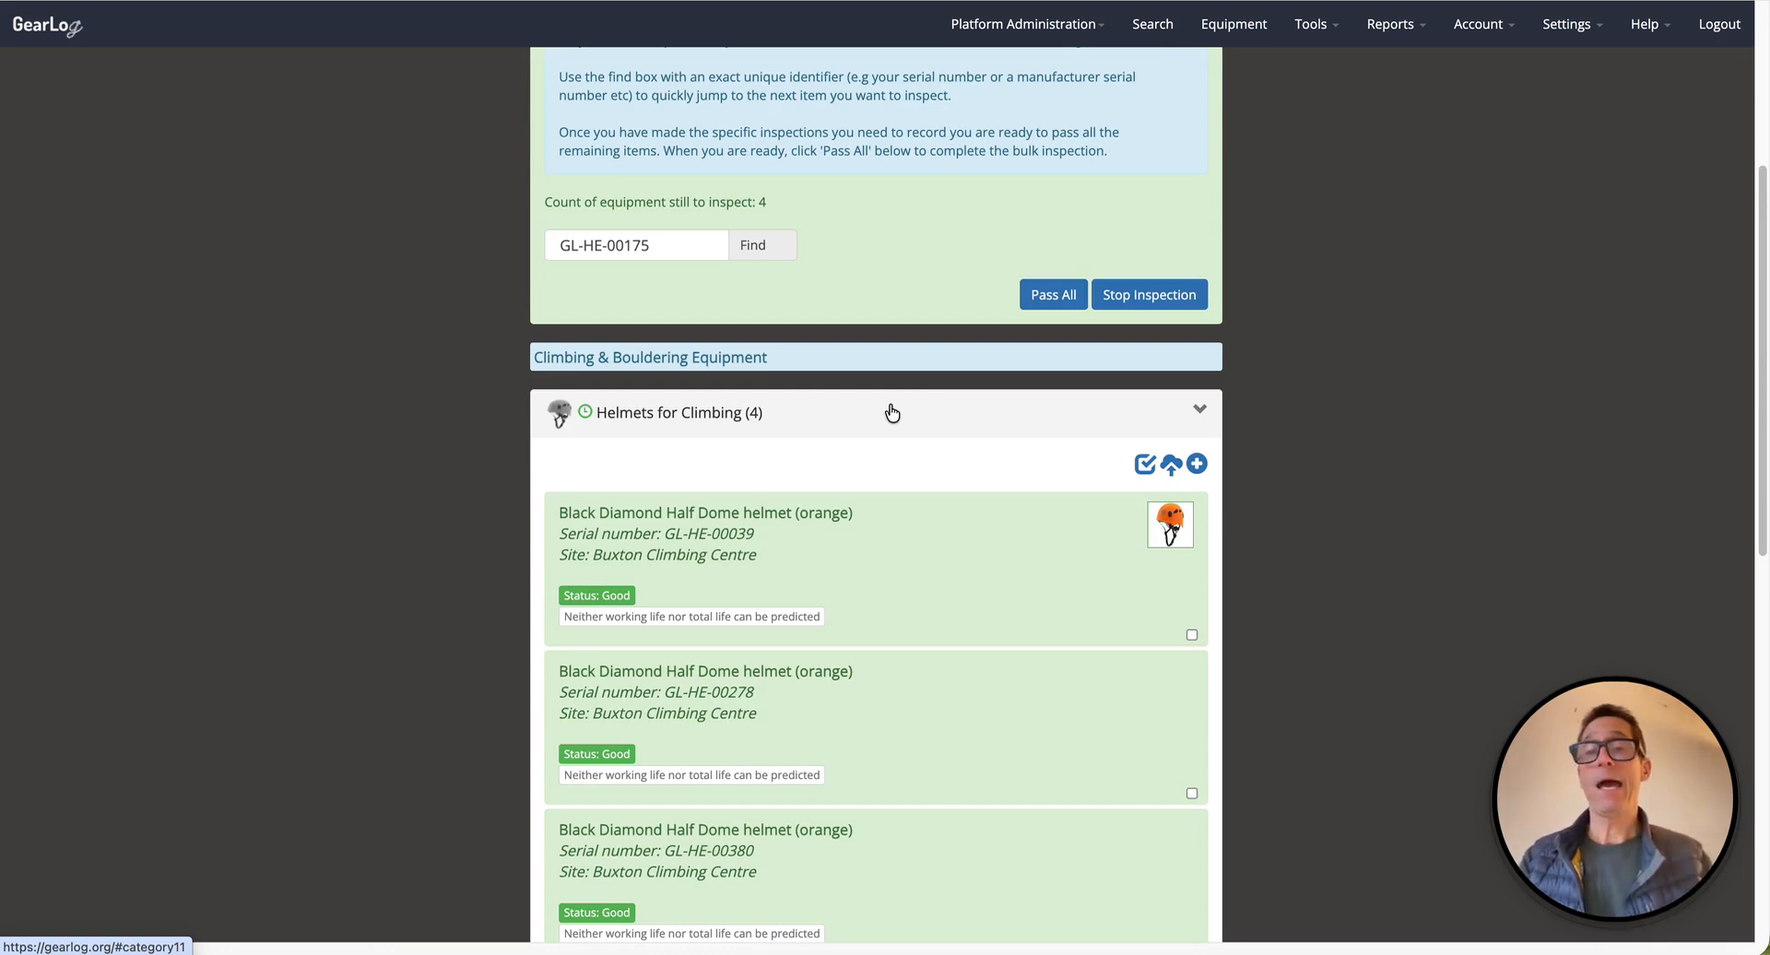
left_click(1060, 302)
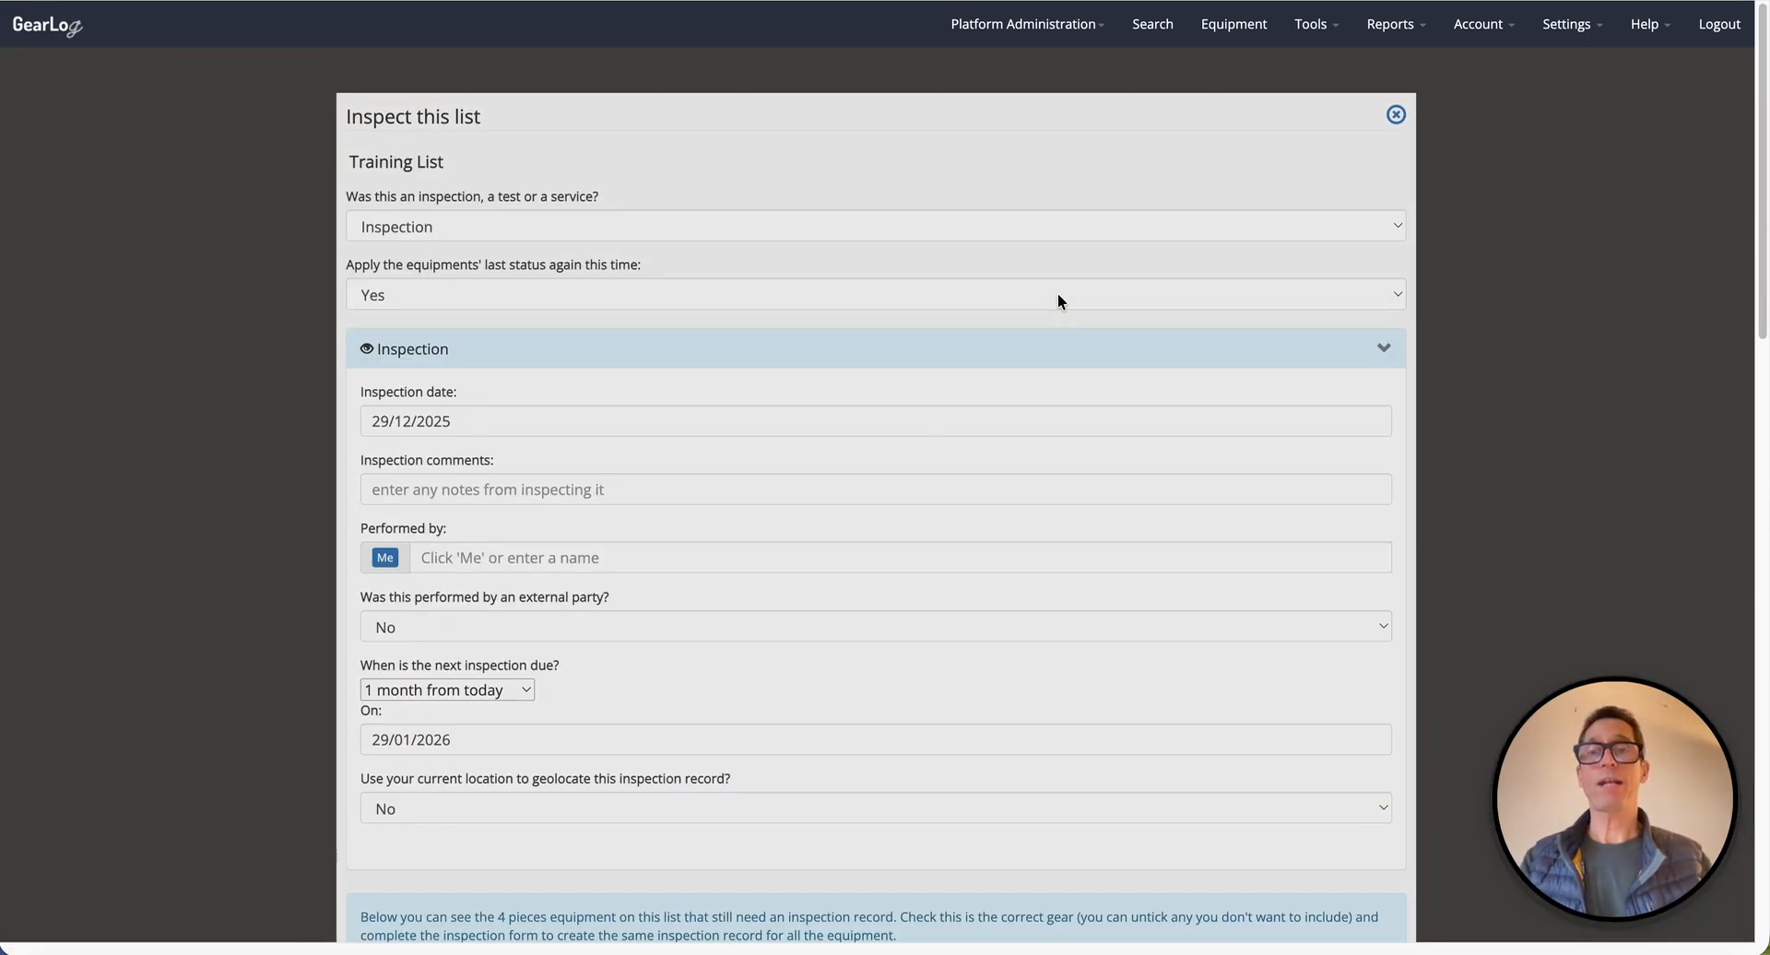
Step: Record yourself as the person who performed the bulk inspection
scroll(505, 270, "down", 1)
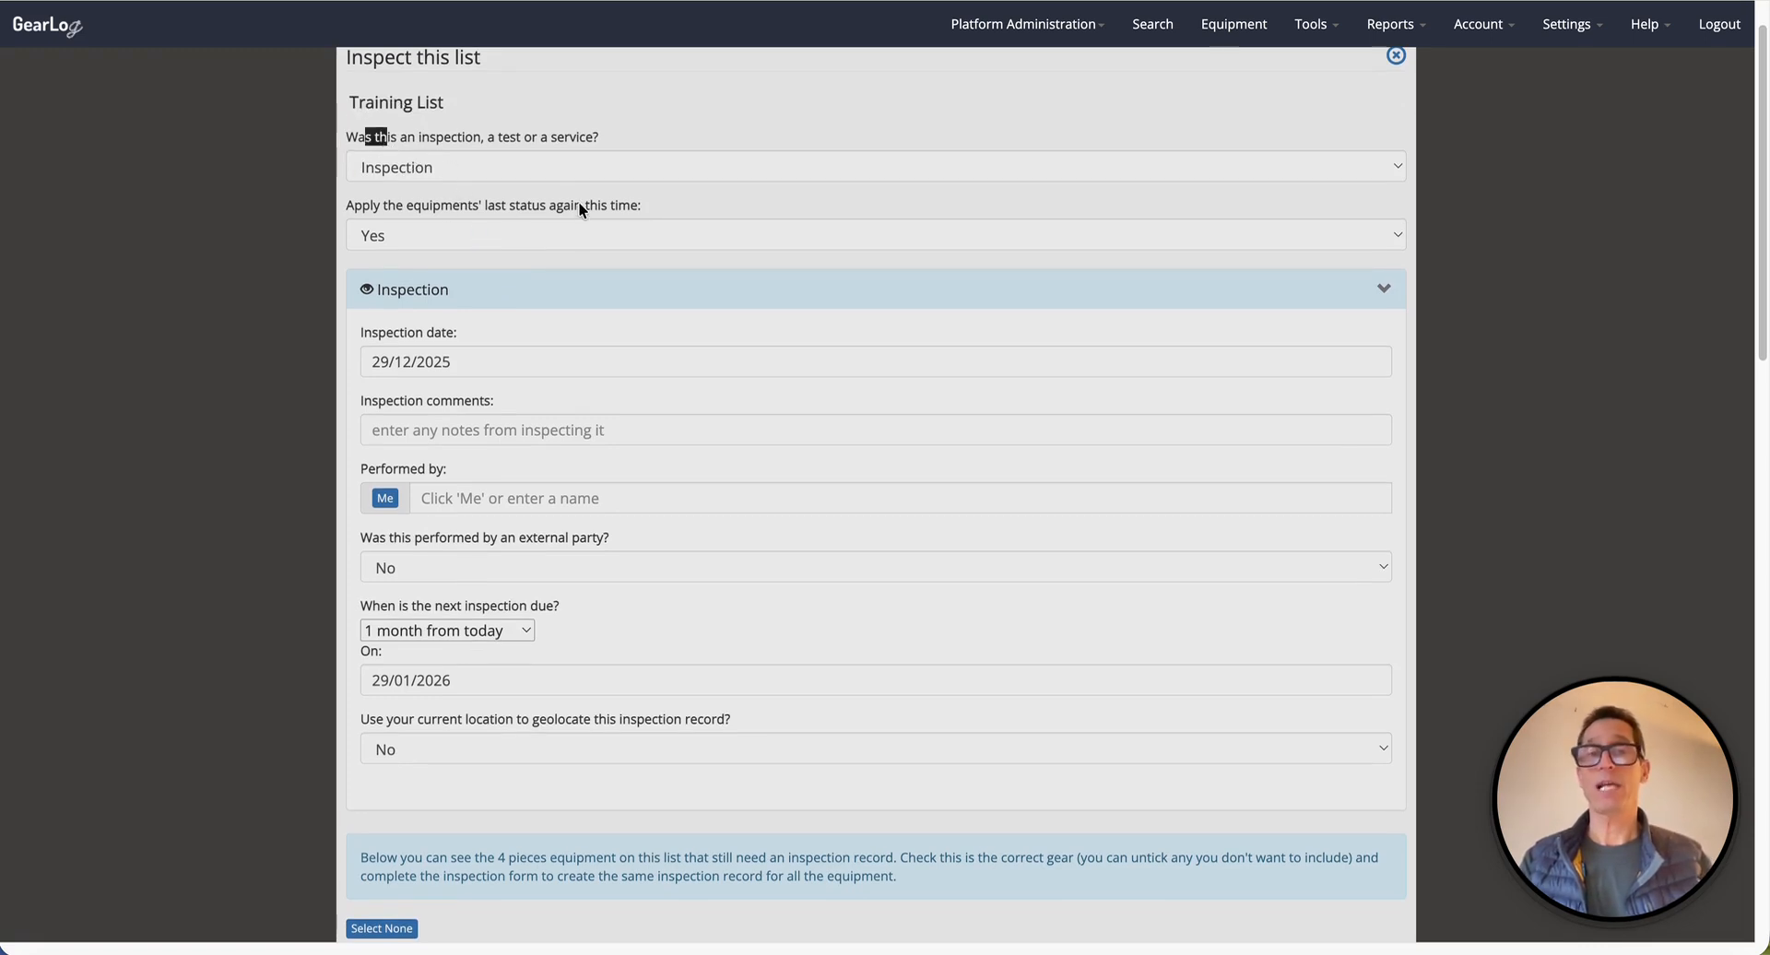
scroll(578, 201, "down", 3)
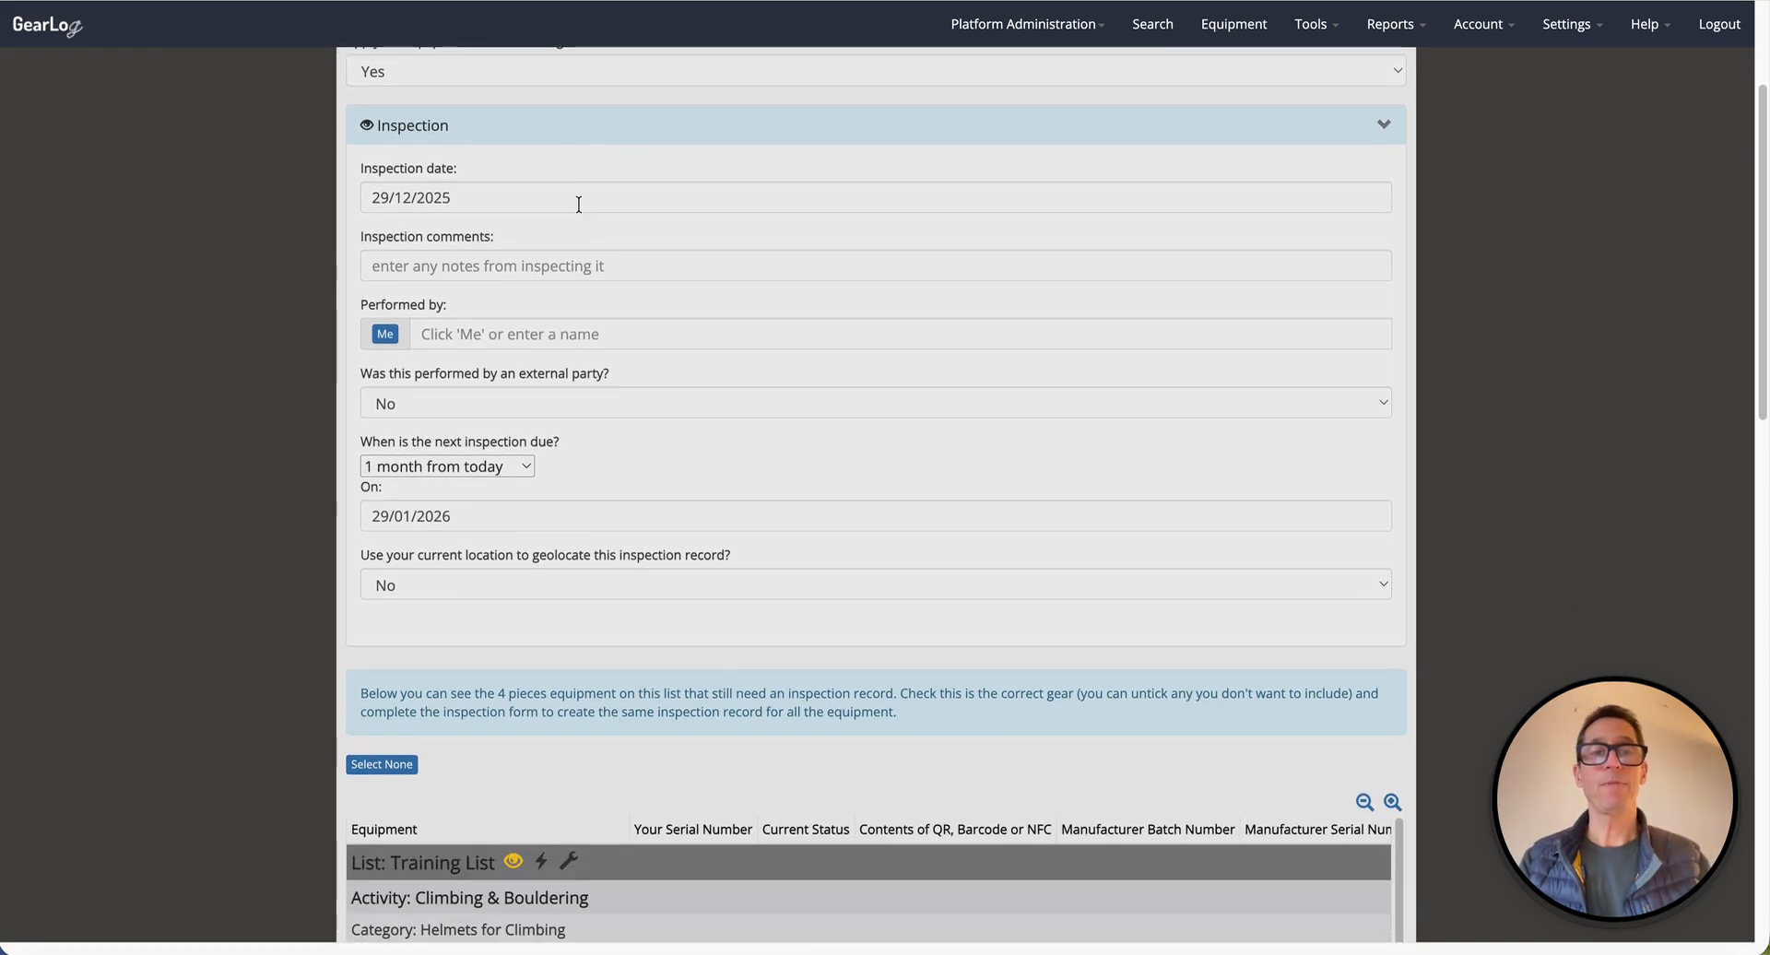
left_click(386, 334)
Step: Save the bulk inspection for the four selected helmets and confirm the next inspection date of 29/01/2026
scroll(732, 354, "down", 6)
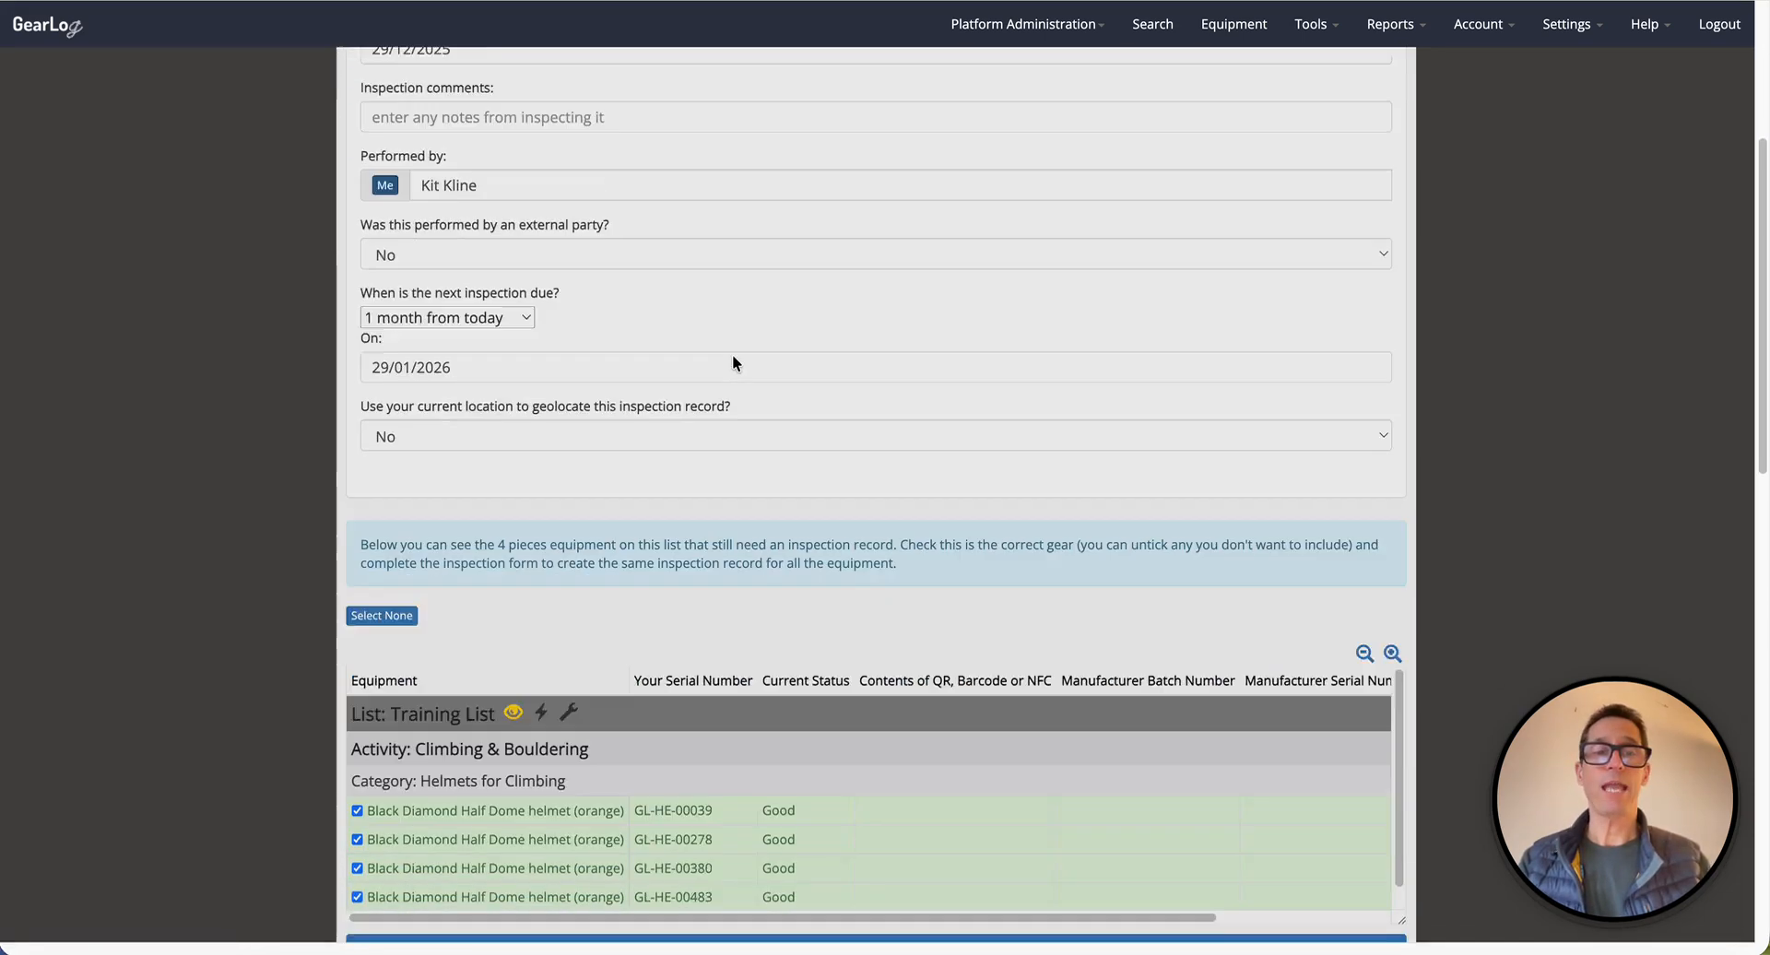
scroll(521, 601, "up", 1)
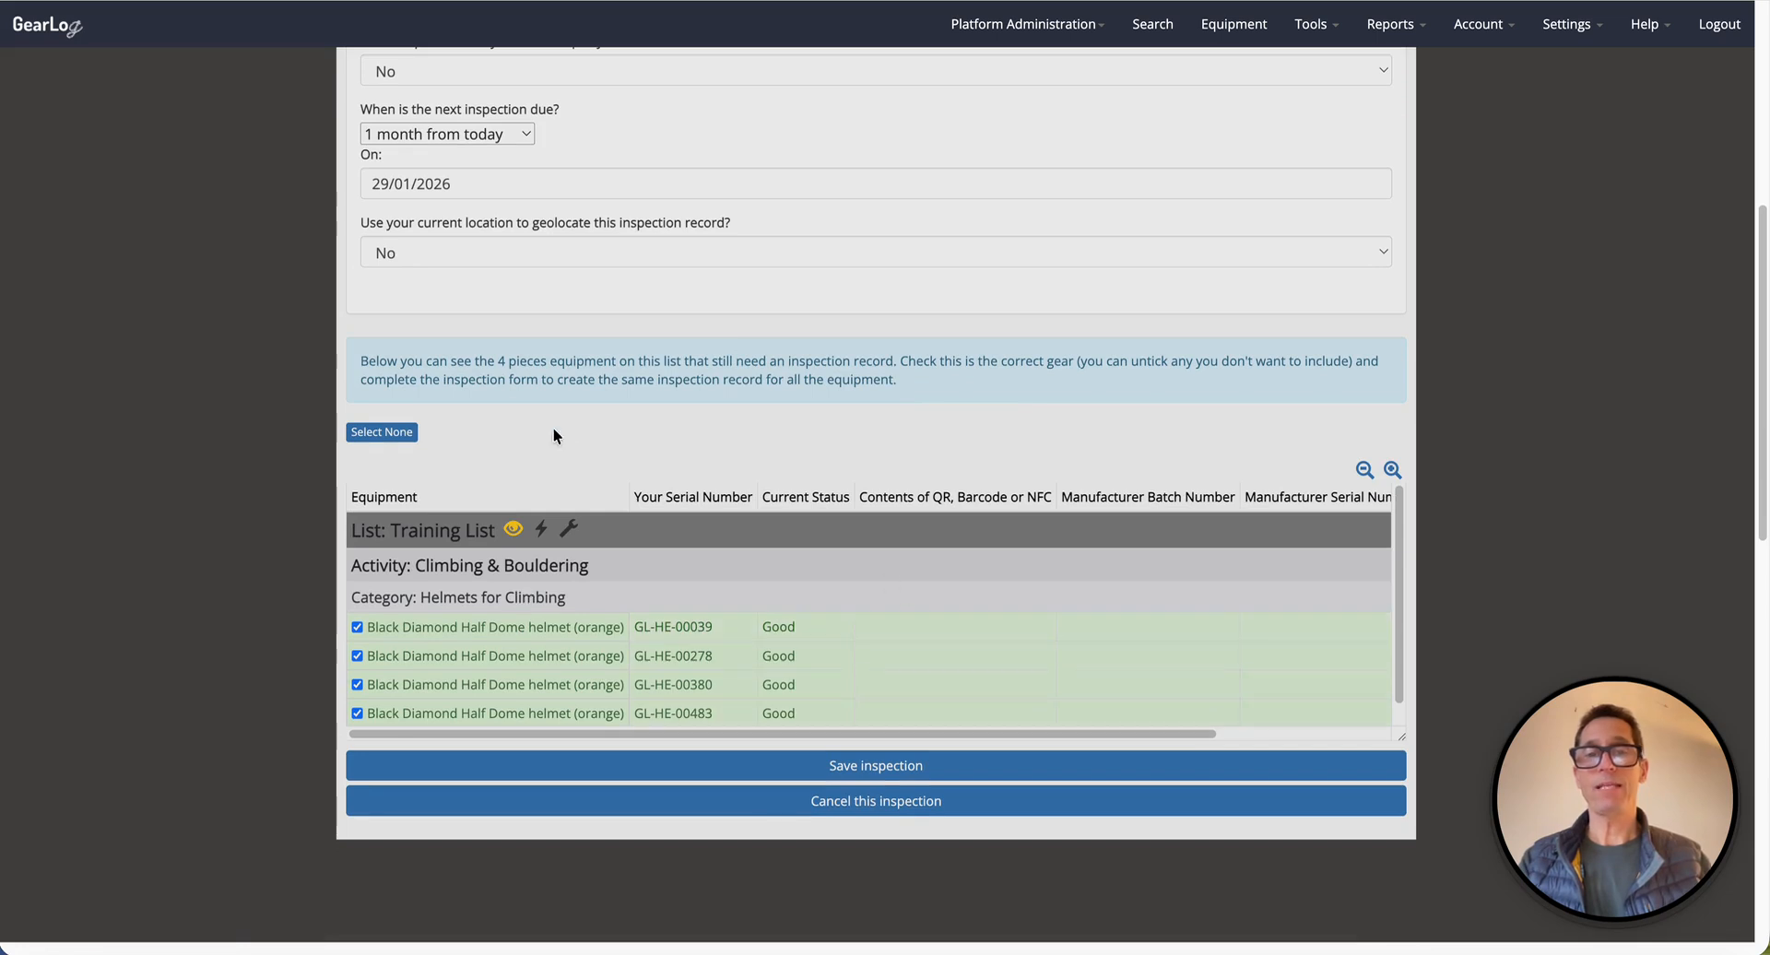
left_click_drag(487, 361, 534, 357)
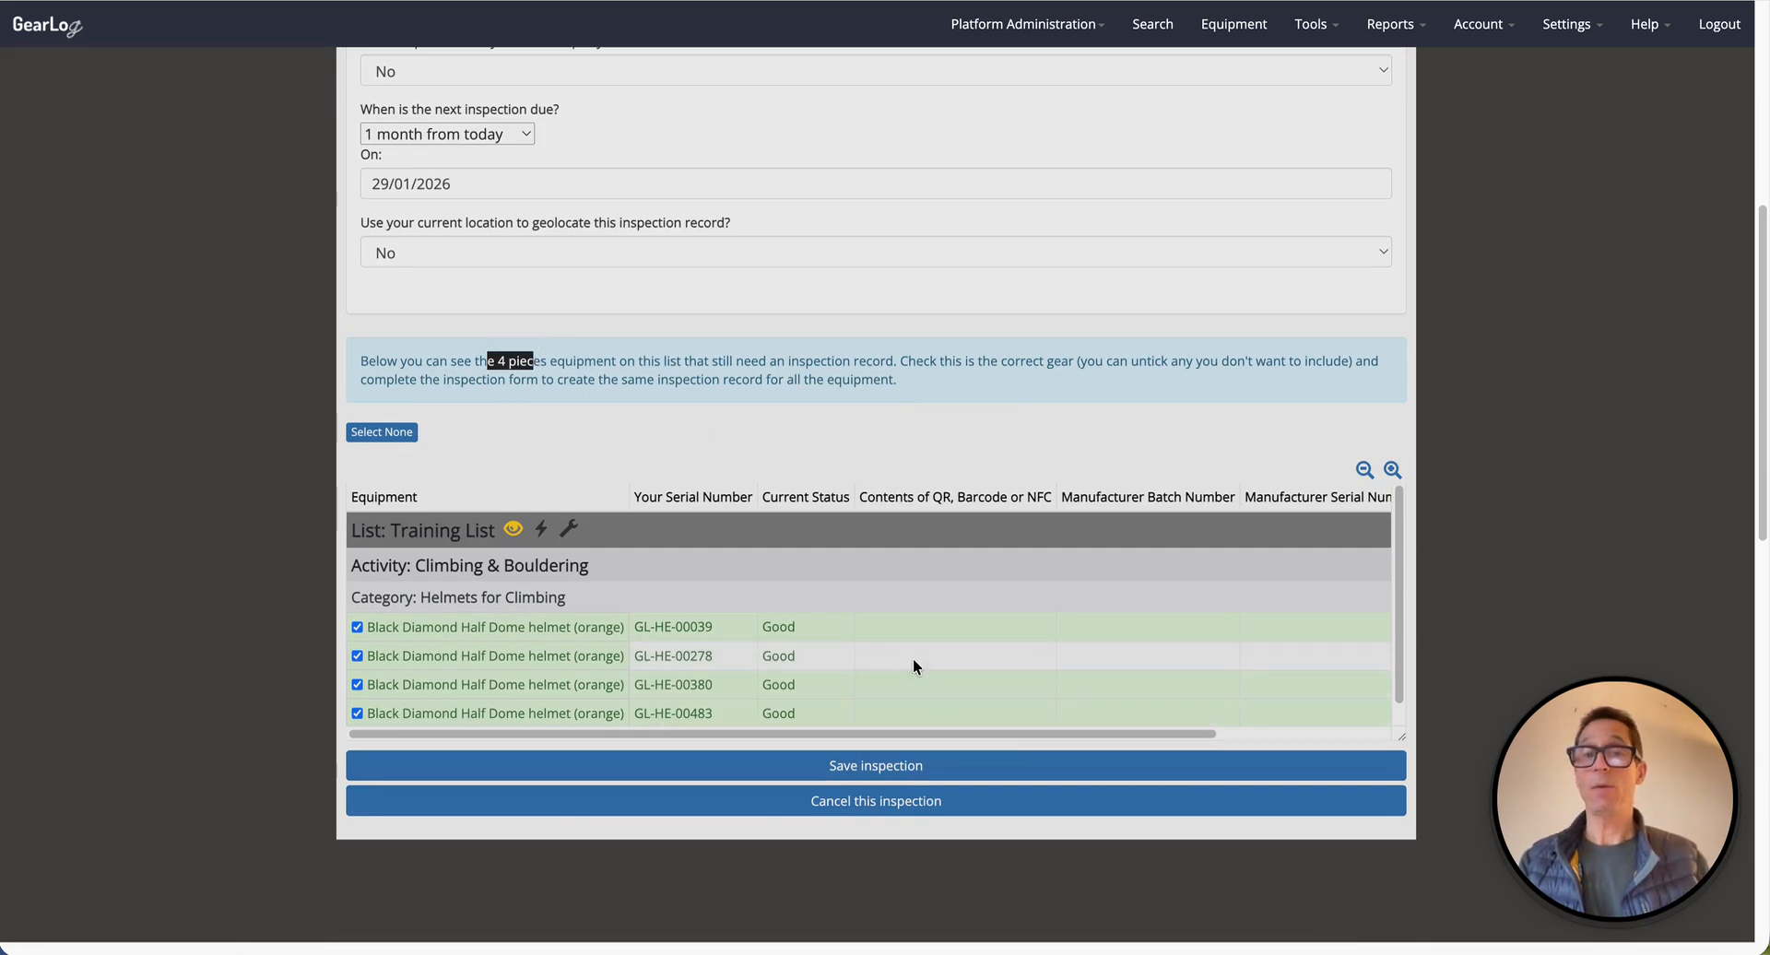
left_click(885, 768)
left_click(704, 229)
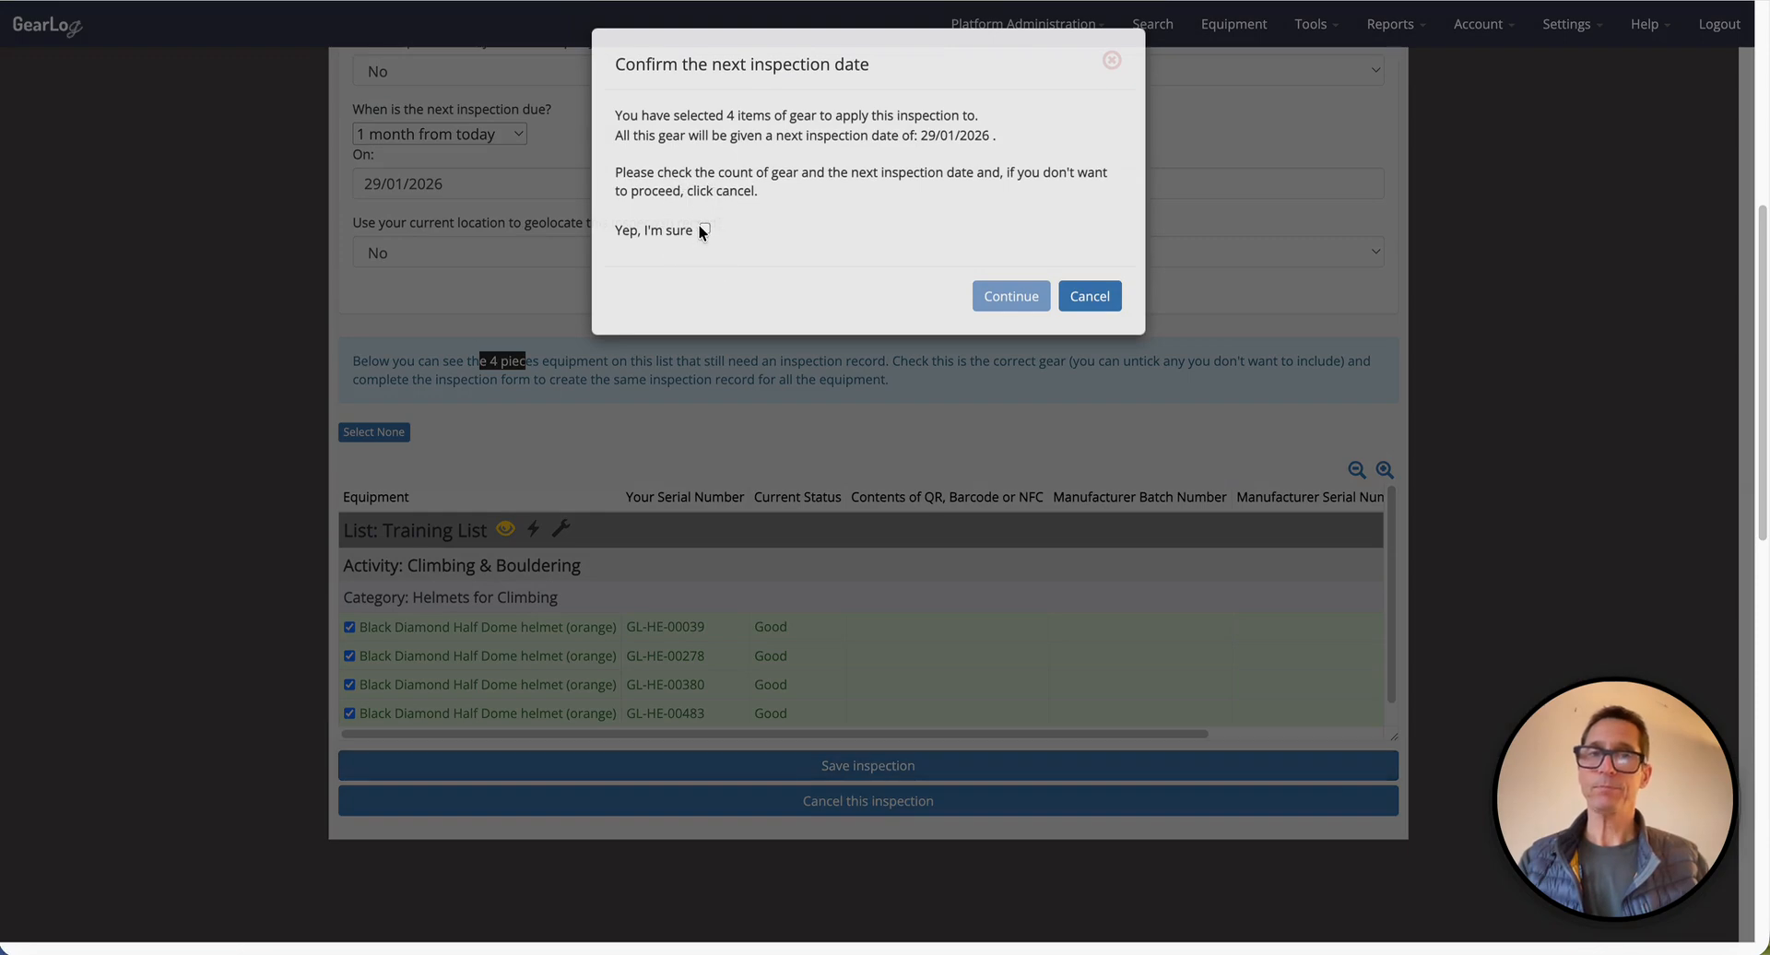
left_click(1003, 296)
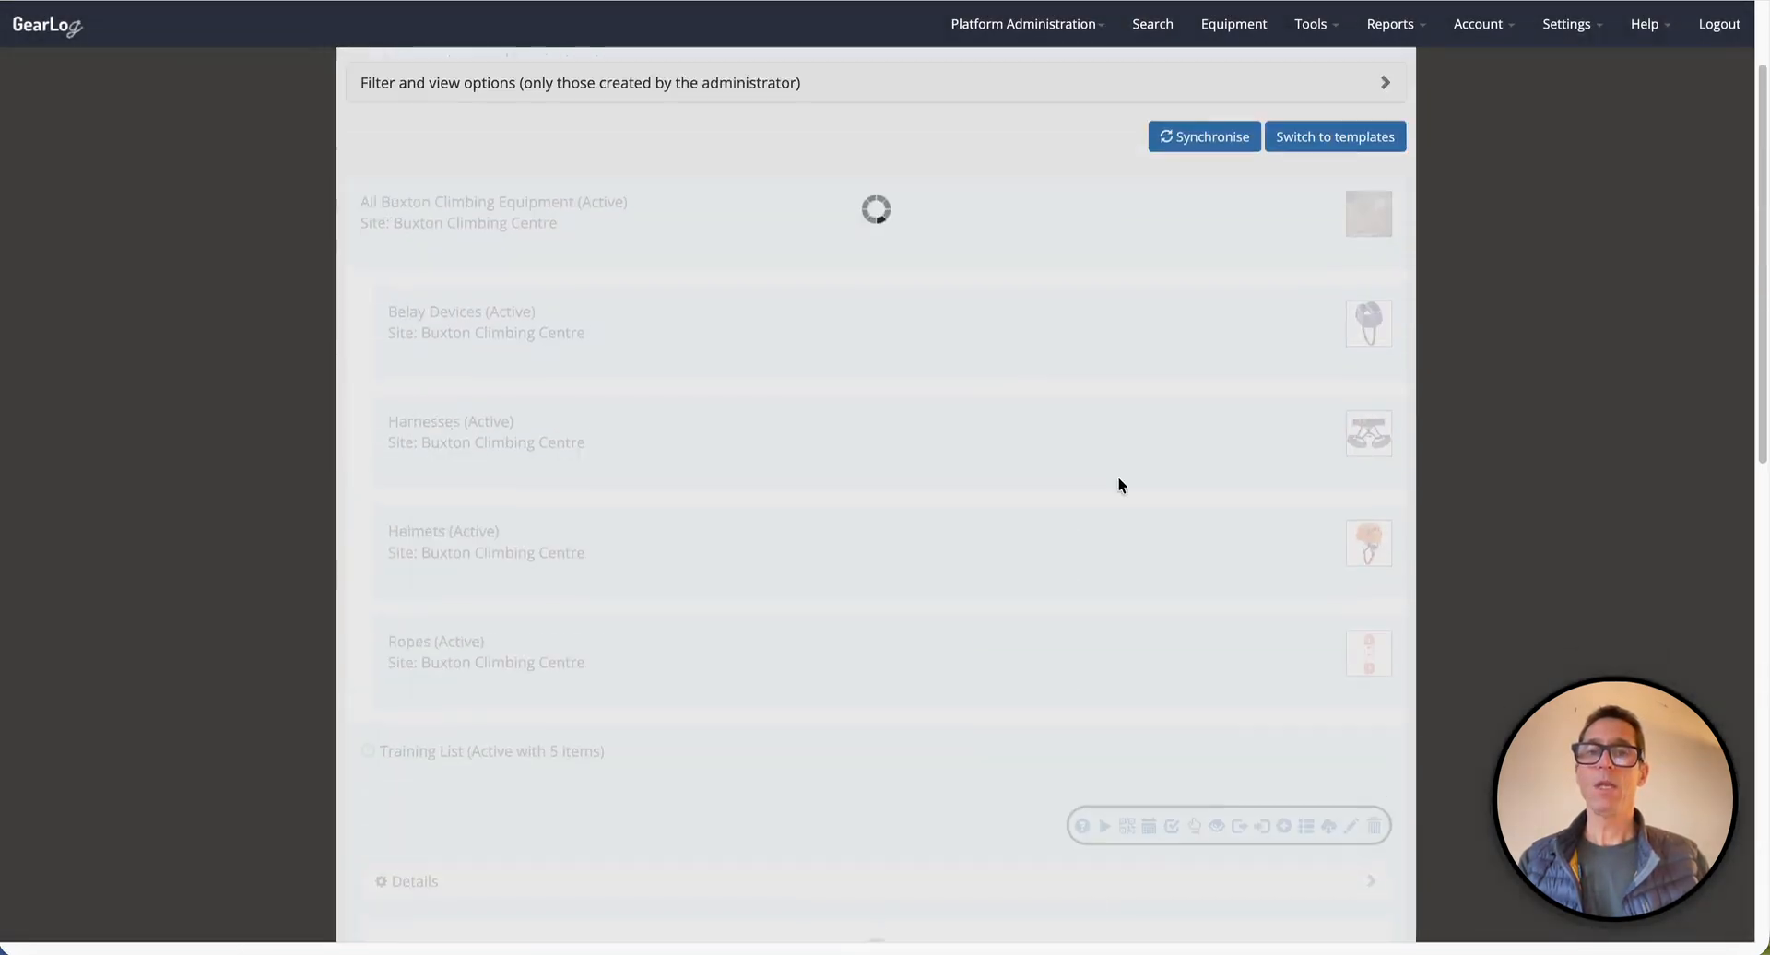
Step: View the gear details of helmet GL-HE-00039 from the Training List, and close the gear view to refresh the list
scroll(1115, 496, "down", 1)
scroll(878, 632, "up", 1)
scroll(831, 607, "down", 1)
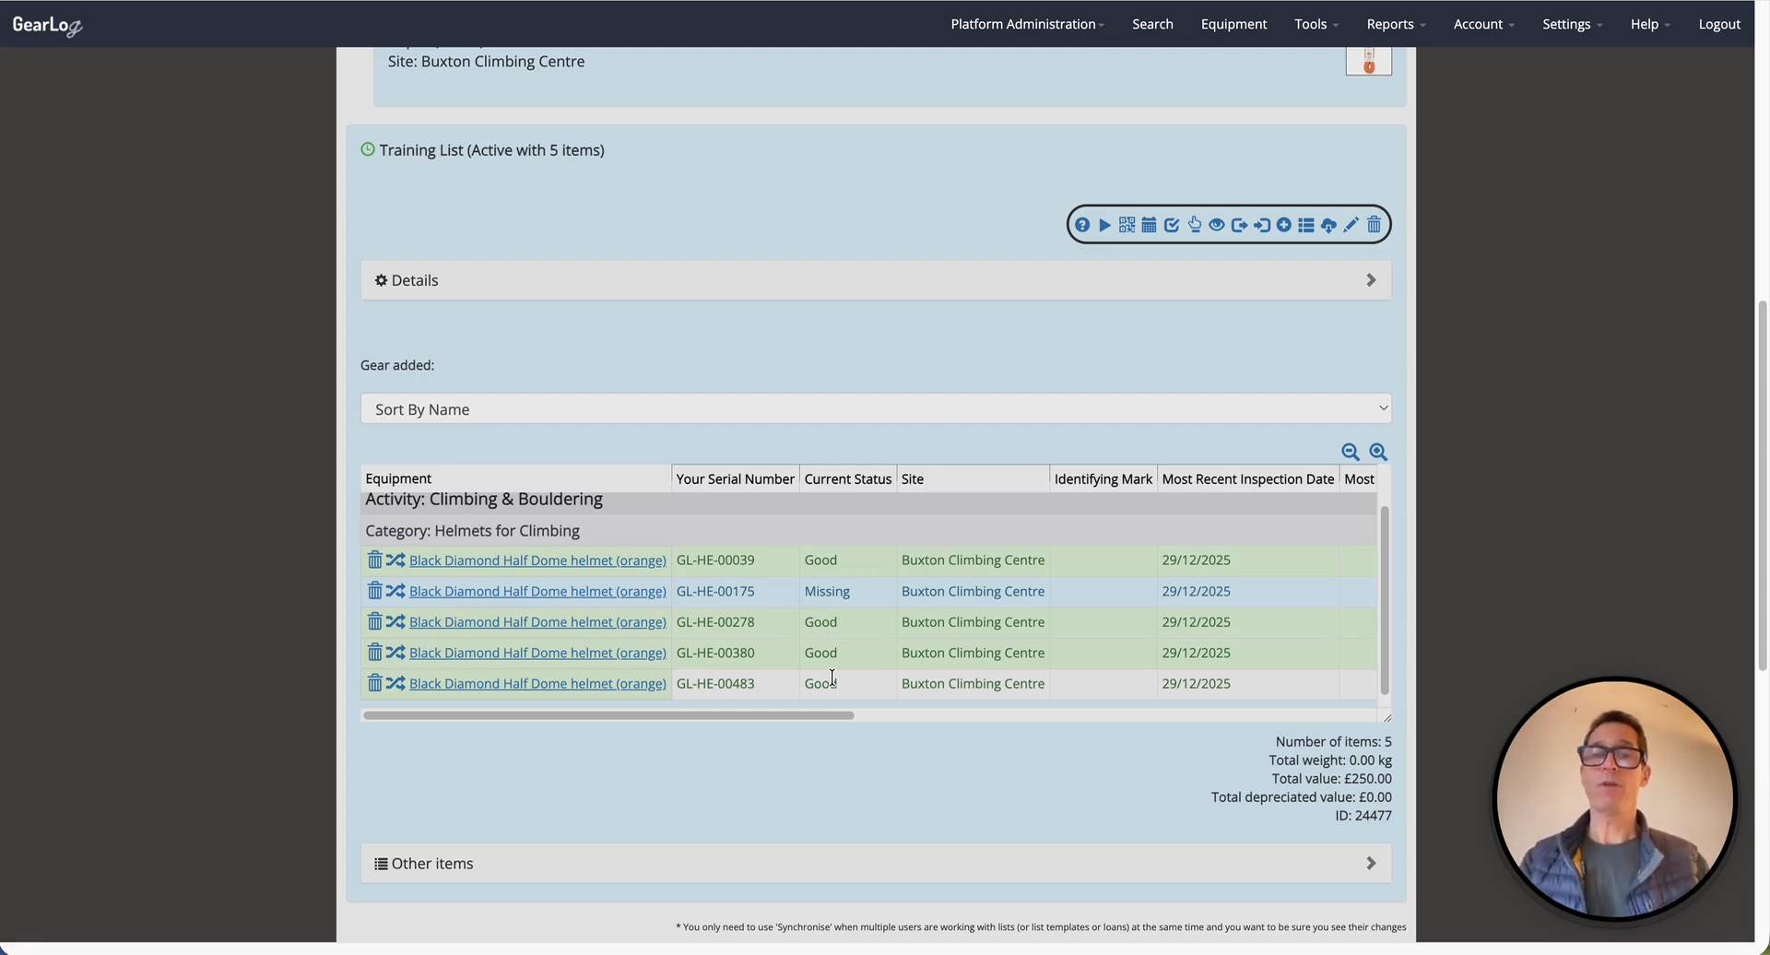
left_click(610, 571)
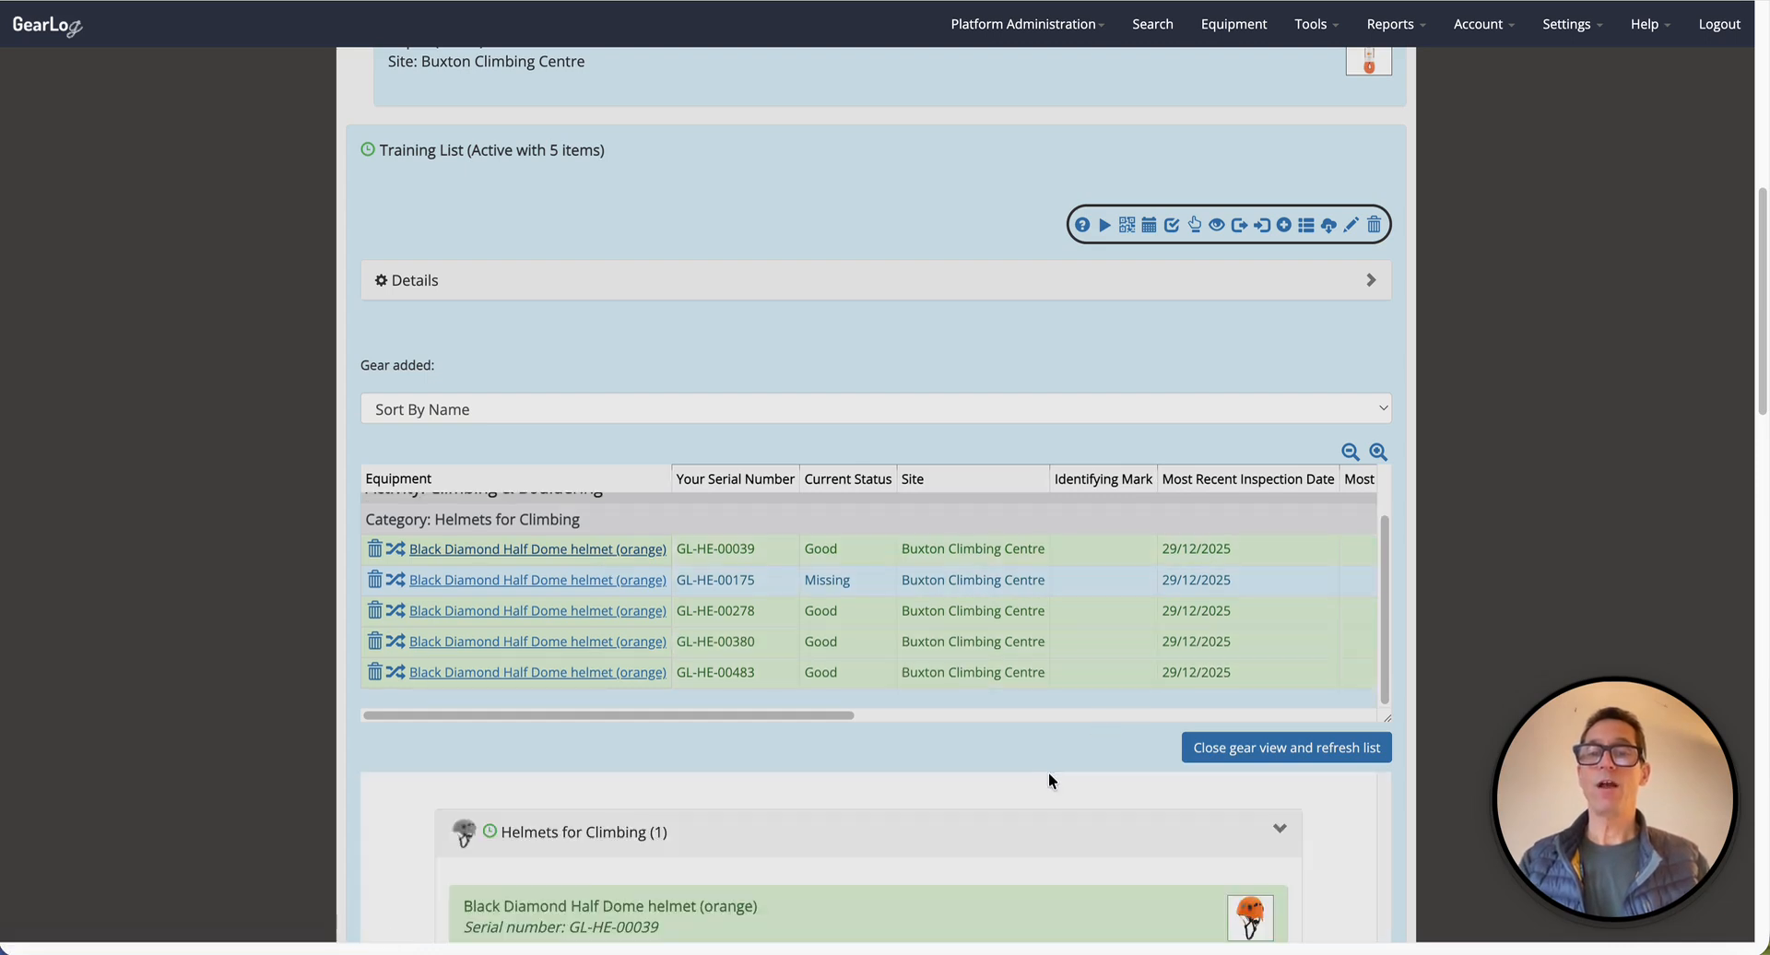
scroll(1049, 771, "down", 2)
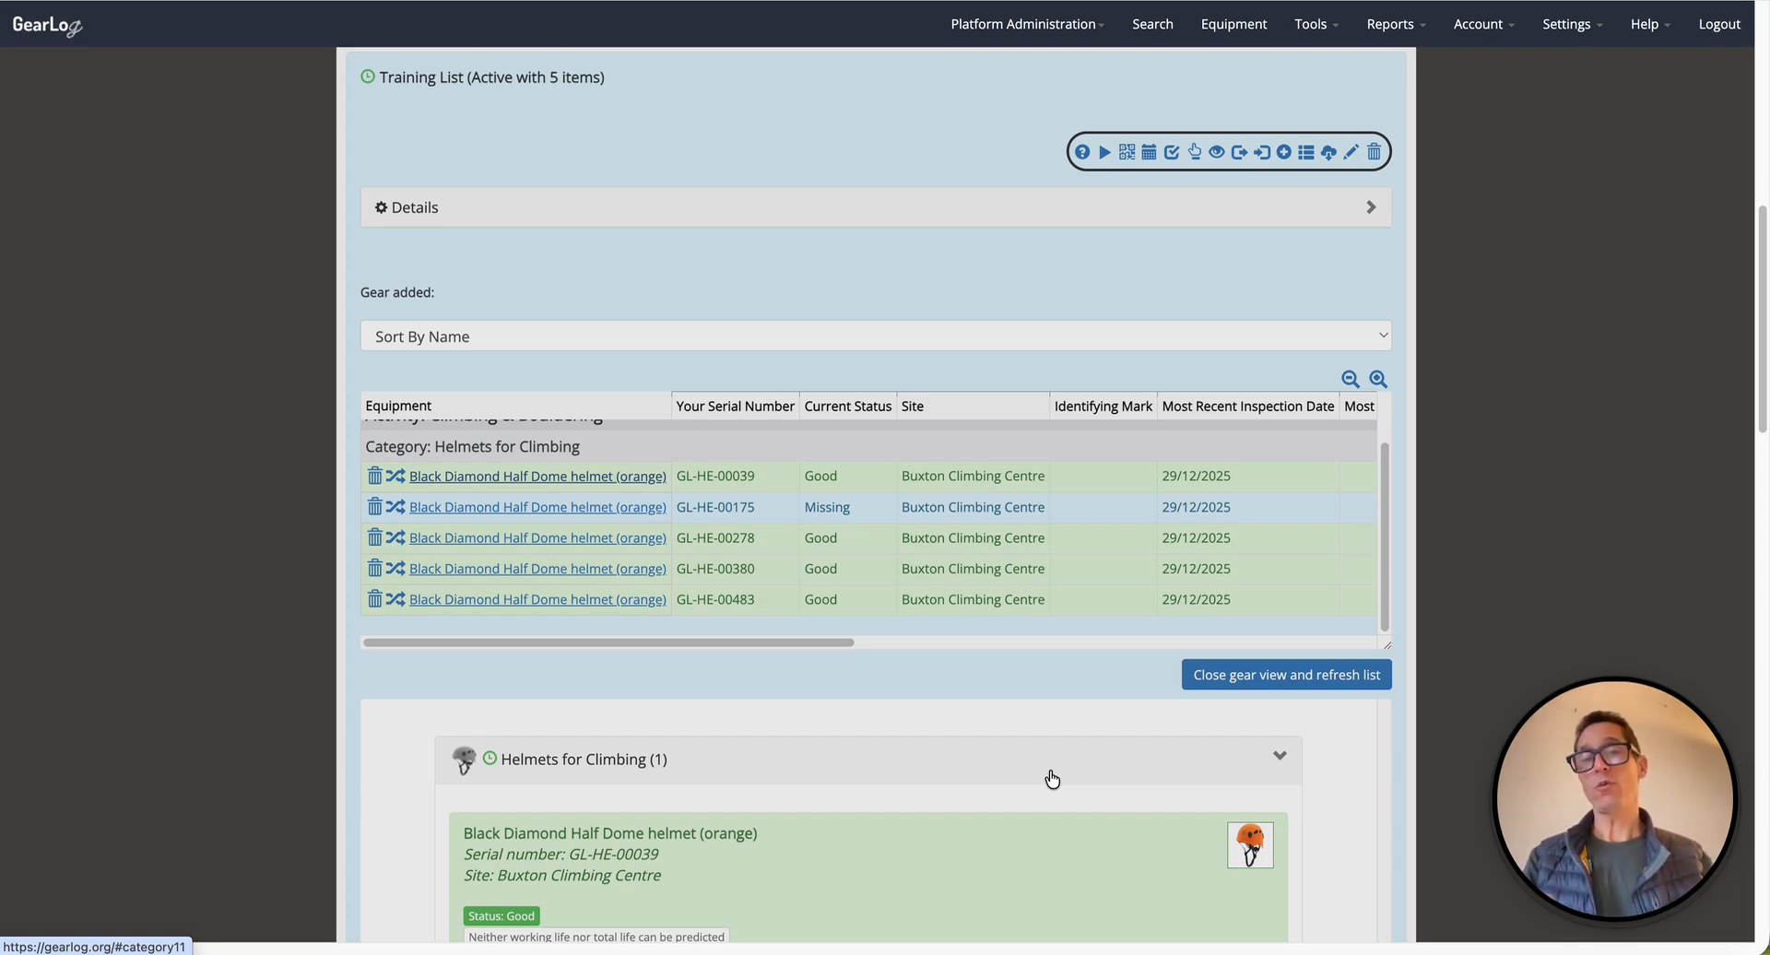
left_click(1352, 671)
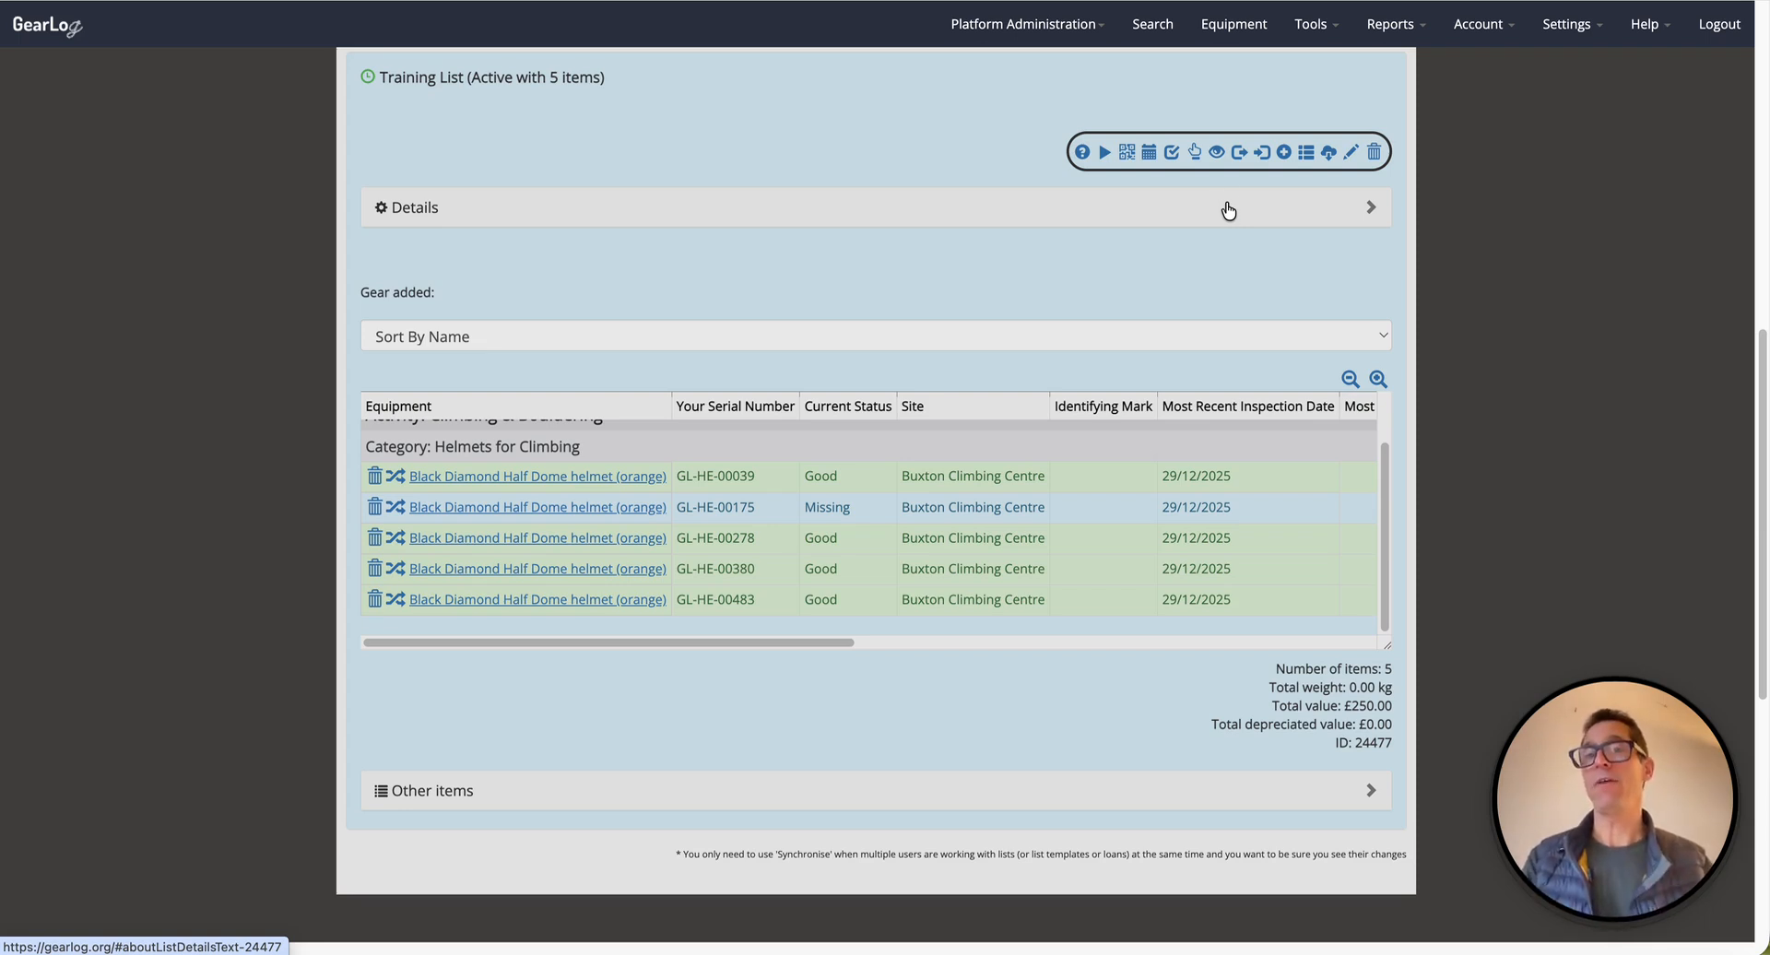
Step: Open the choice of inspection processes for the Training List
left_click(1215, 152)
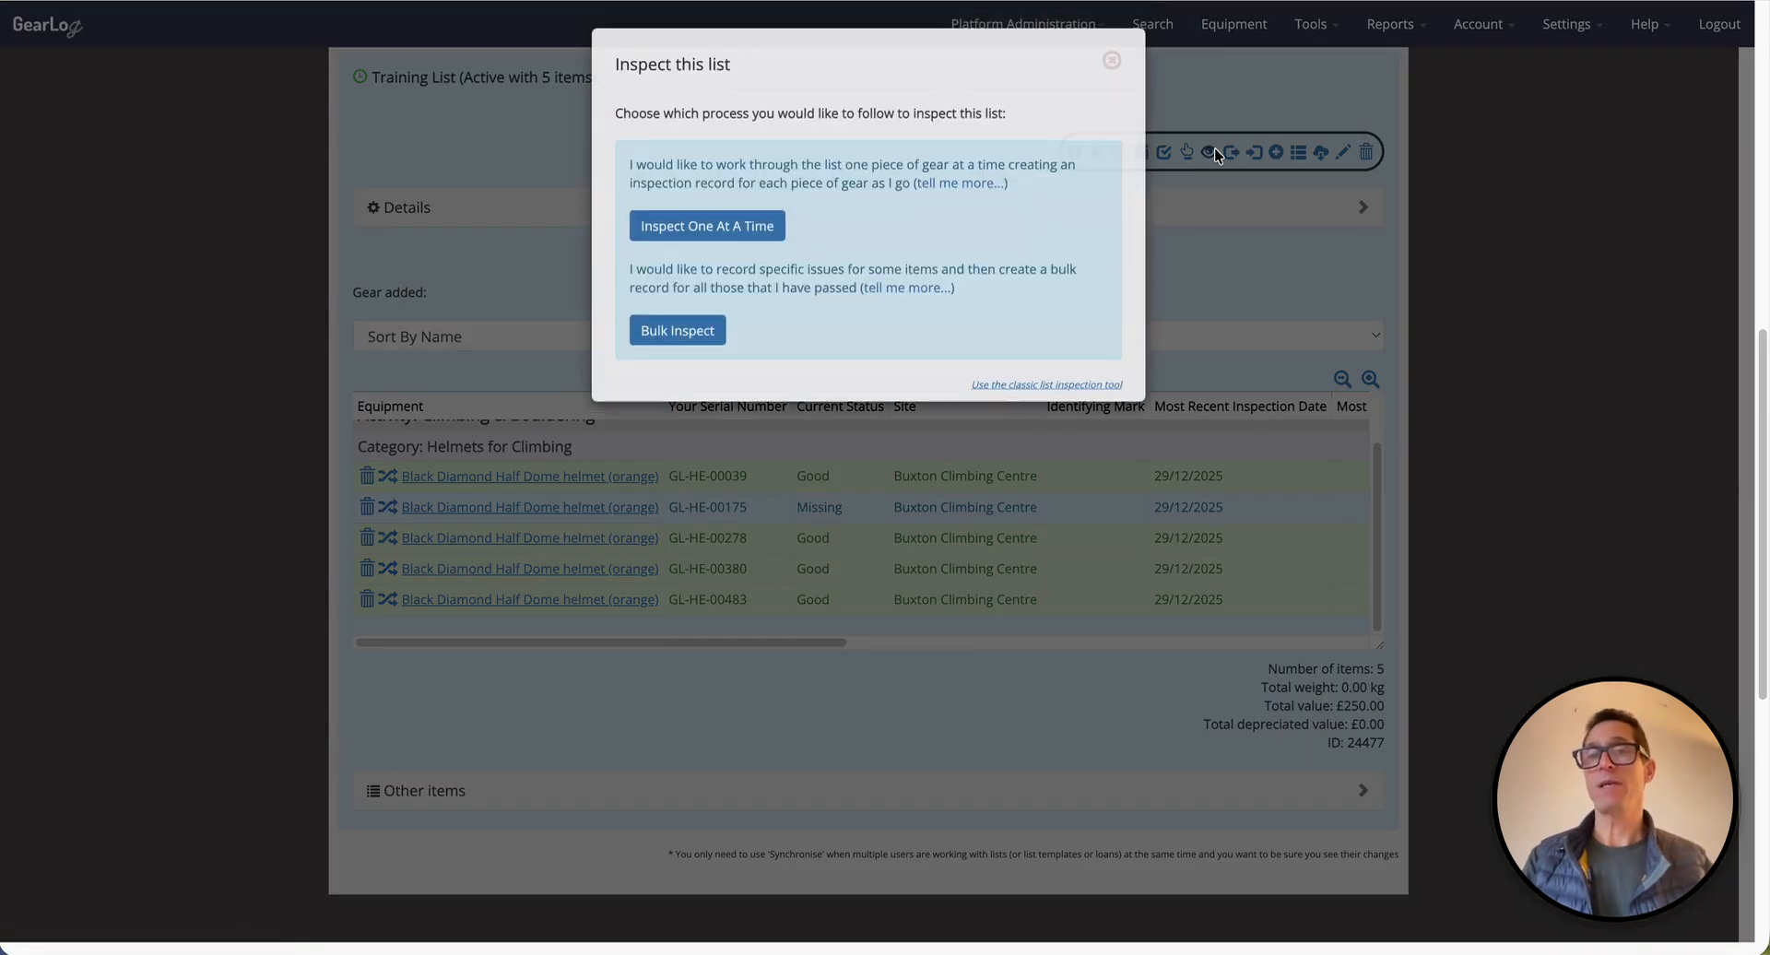